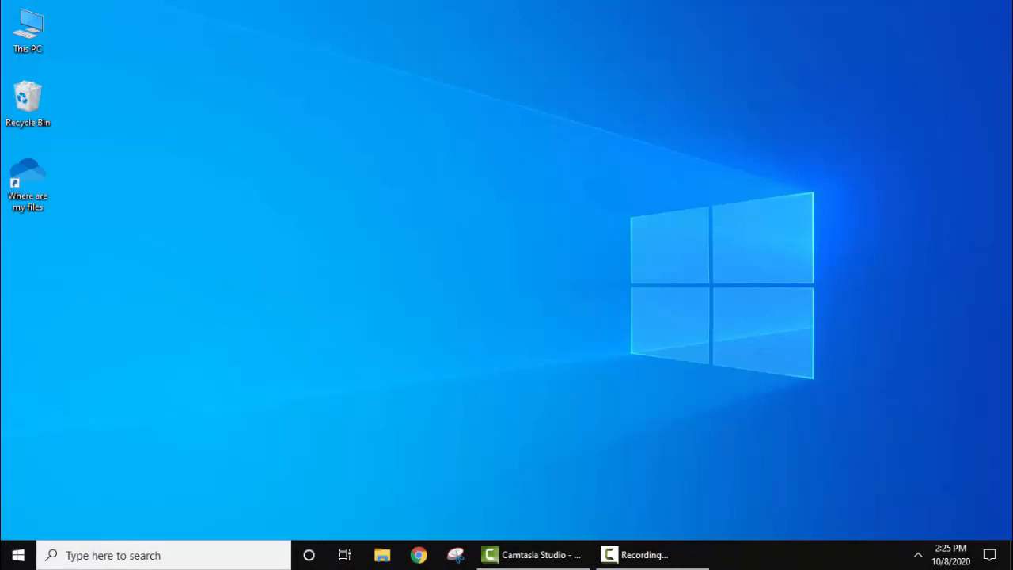
Check the installed JDK folder at C:\Program Files\Java\jdk-15 in File Explorer, show its full path, and close the window.
click(380, 555)
click(70, 346)
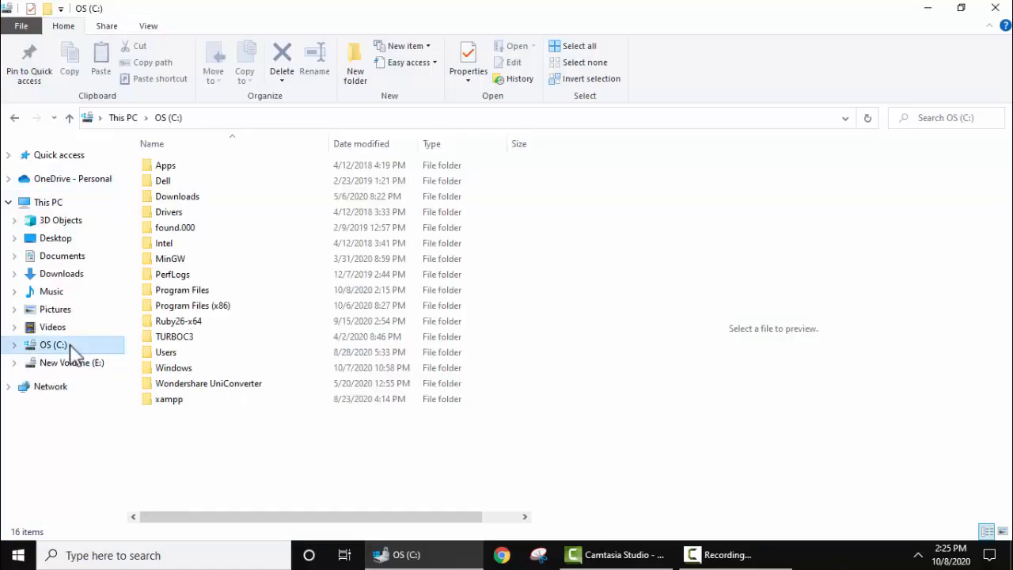
double_click(189, 292)
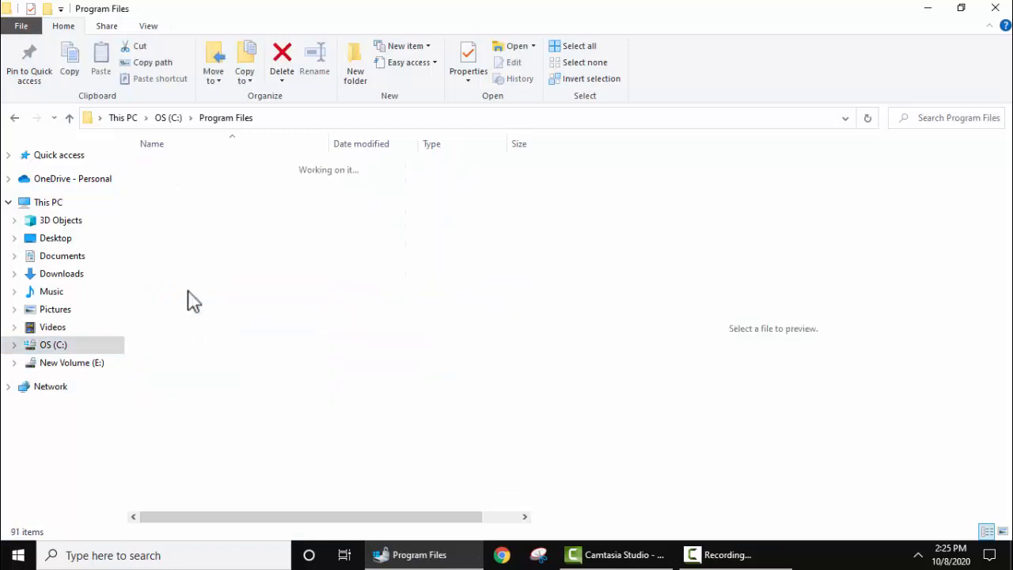
click(307, 463)
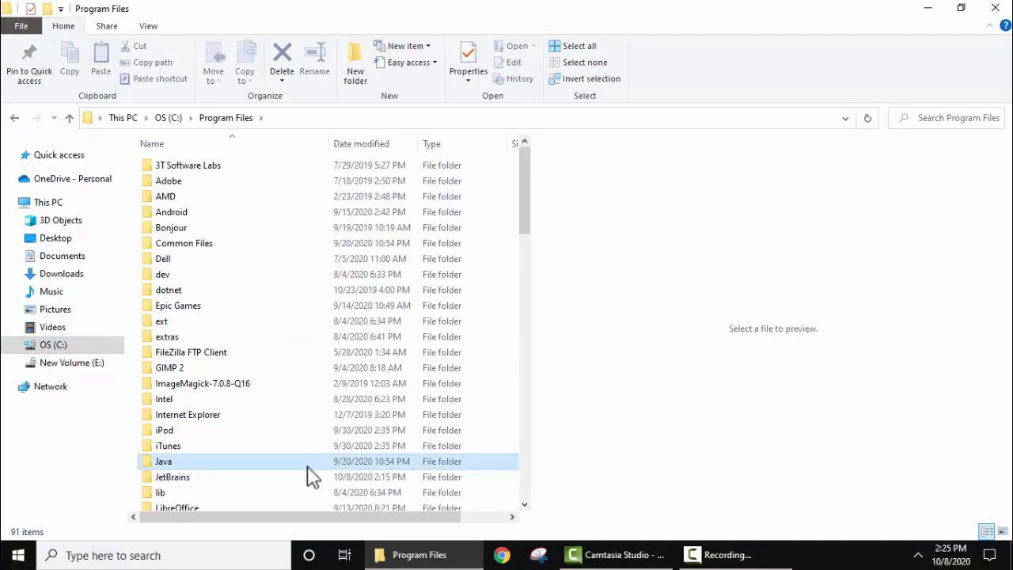
double_click(381, 465)
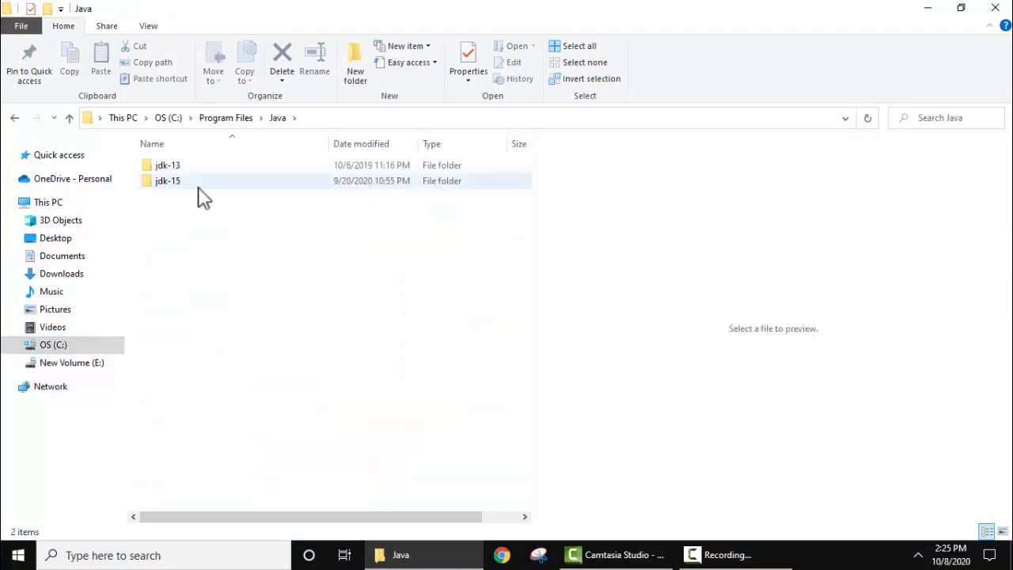
click(197, 182)
double_click(210, 180)
key(alt+d)
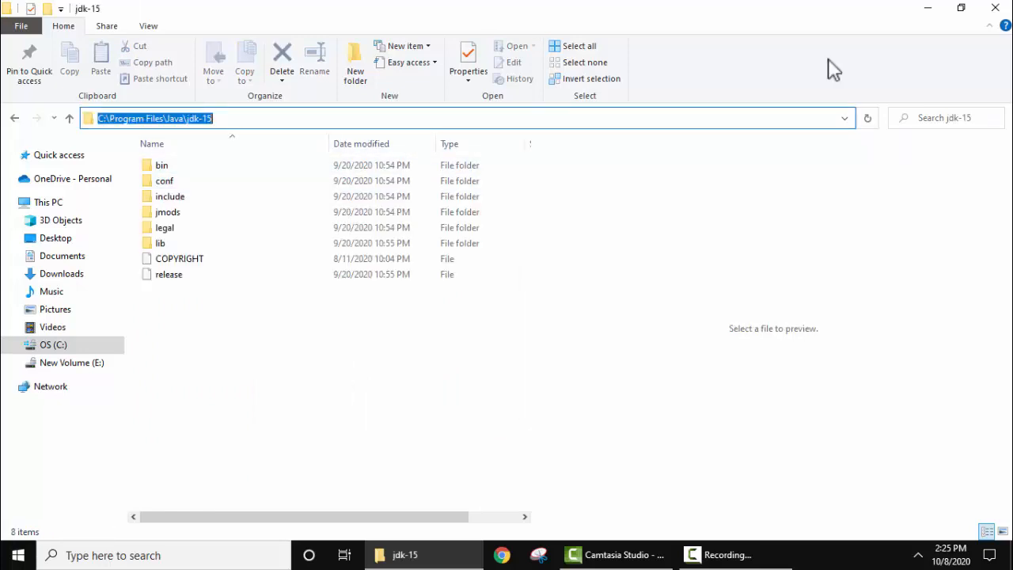
click(999, 8)
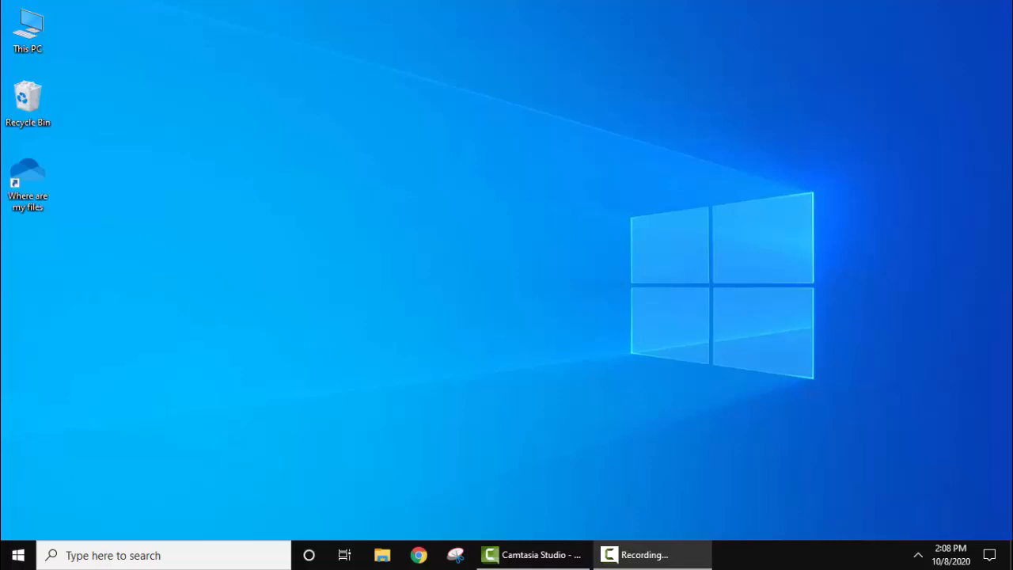
Search Google in Chrome for "intellij idea" and open the official JetBrains IntelliJ IDEA page.
click(419, 555)
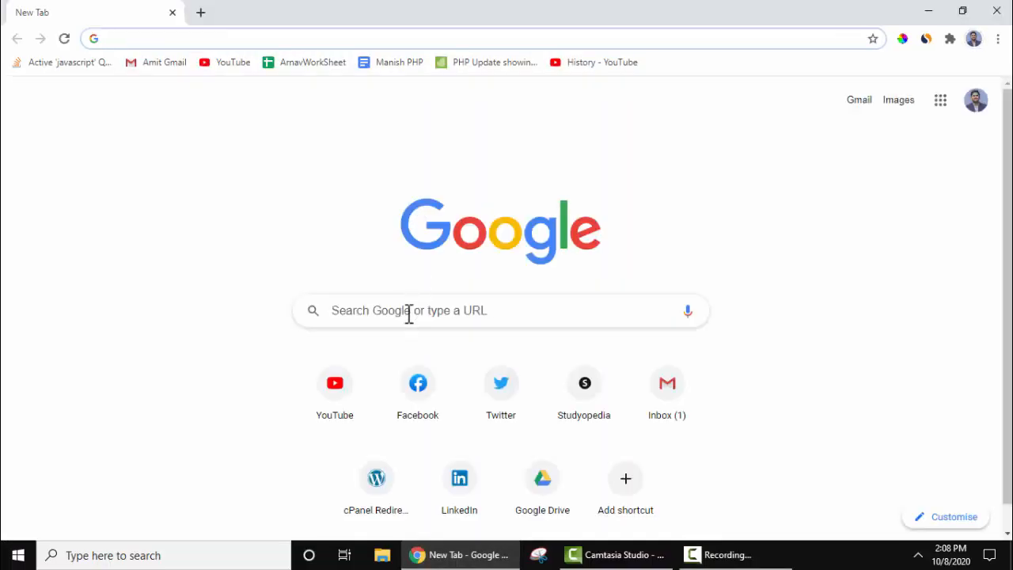
click(409, 315)
text(intellij idea)
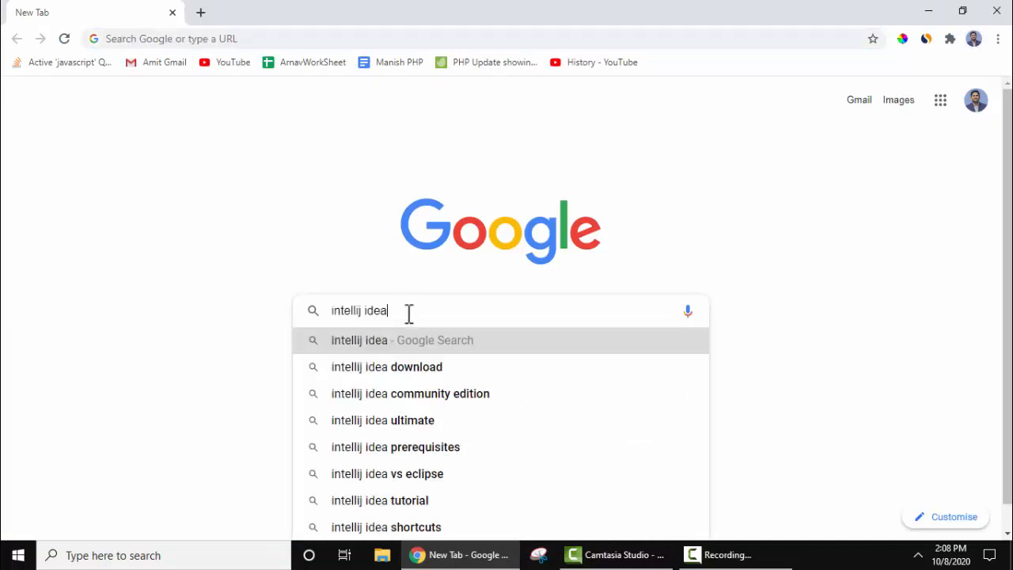
key(Return)
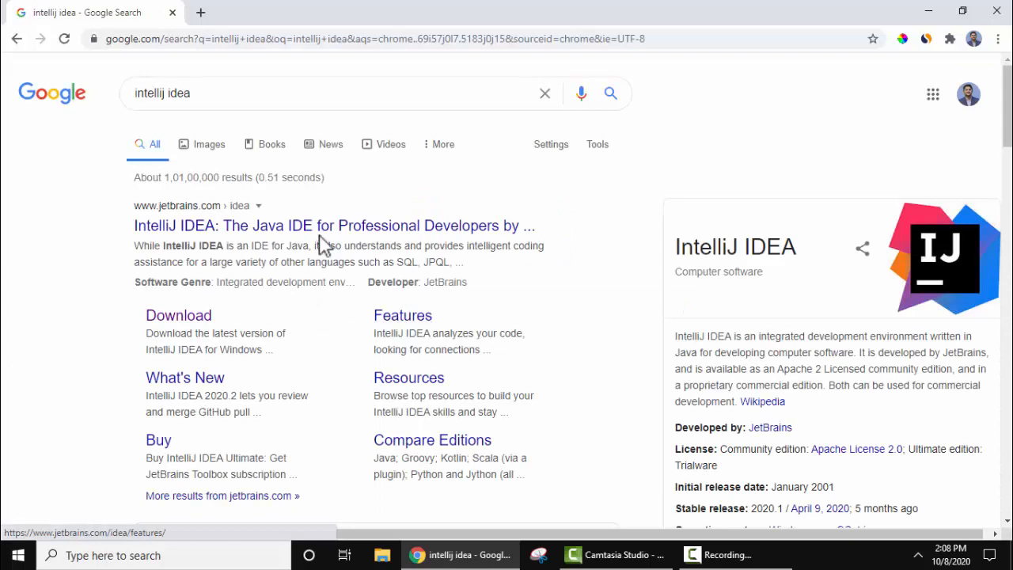
click(259, 235)
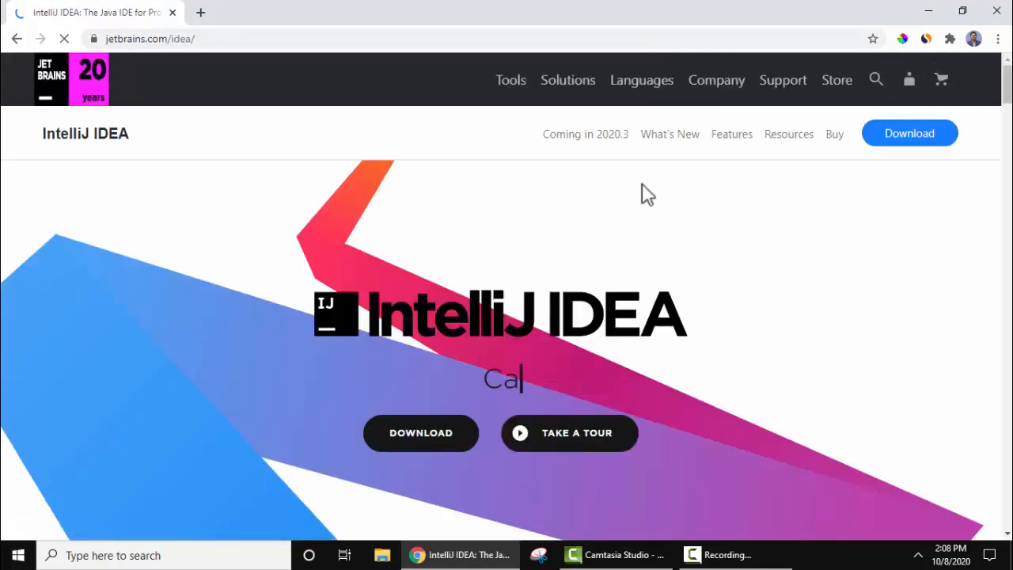
Download the Windows .exe installer of IntelliJ IDEA Community from the JetBrains download page.
click(926, 149)
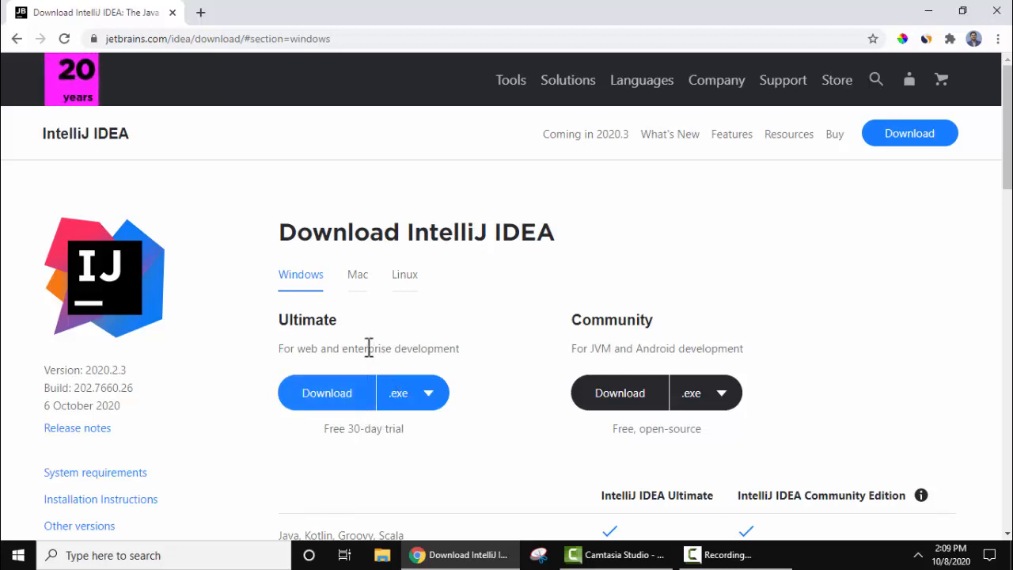
double_click(609, 322)
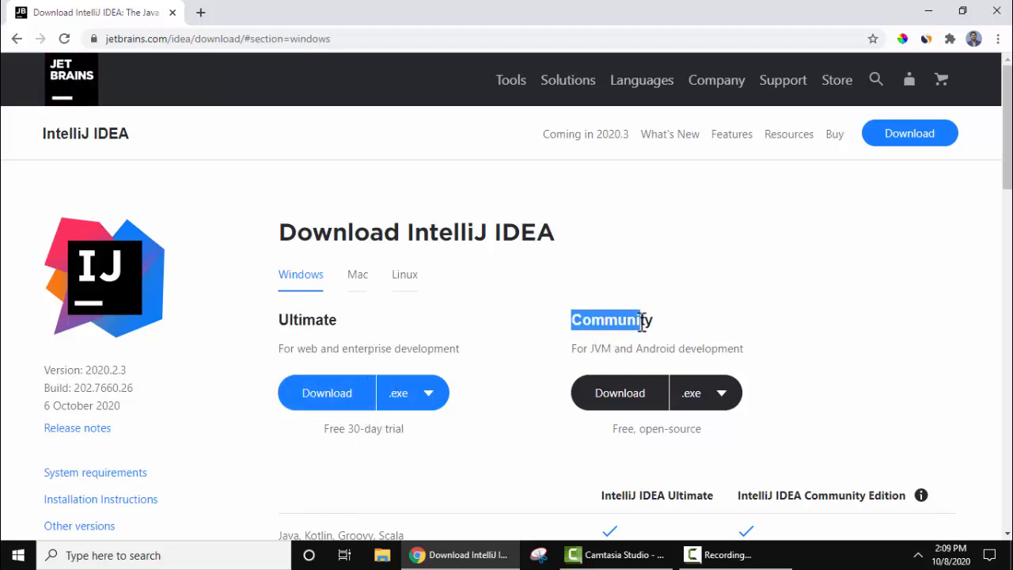
click(642, 326)
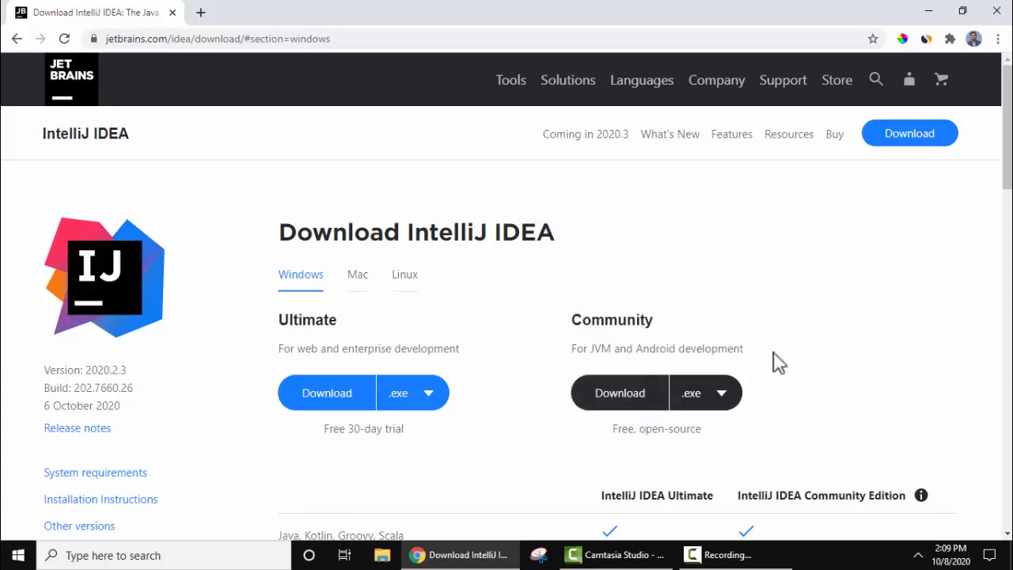
click(648, 399)
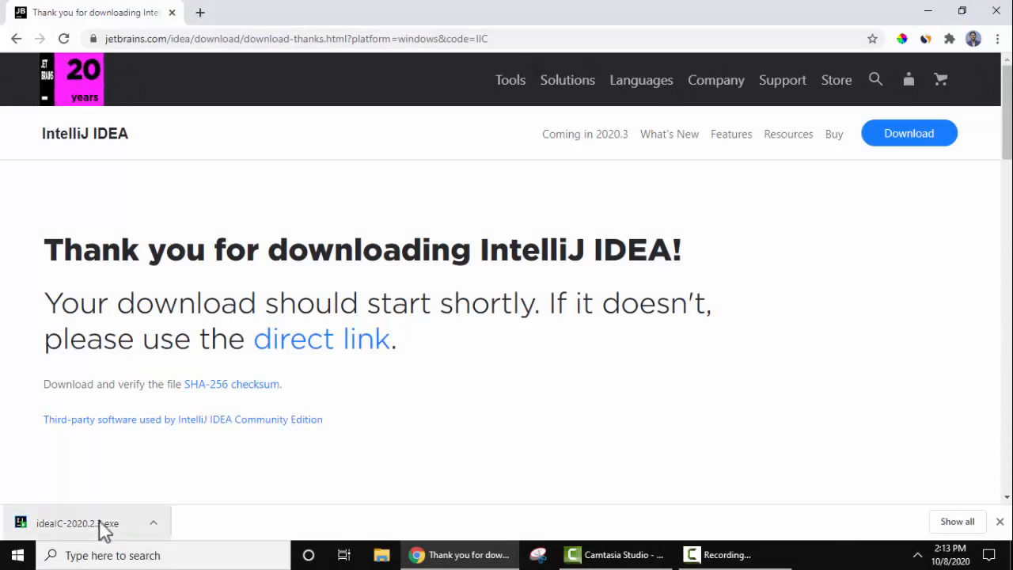
Run the downloaded ideaIC-2020.2.3.exe installer and minimize the browser.
click(152, 524)
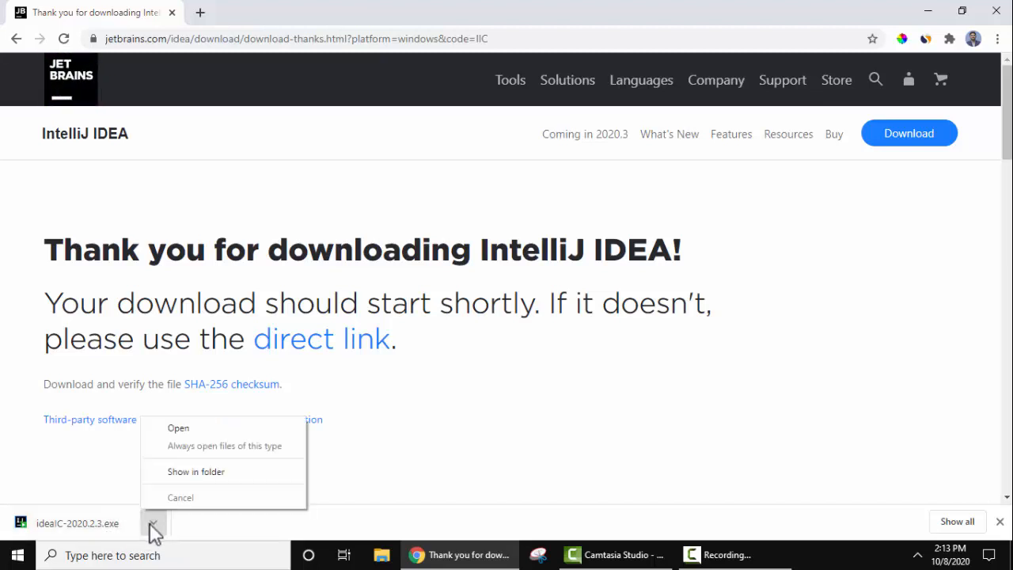
click(235, 428)
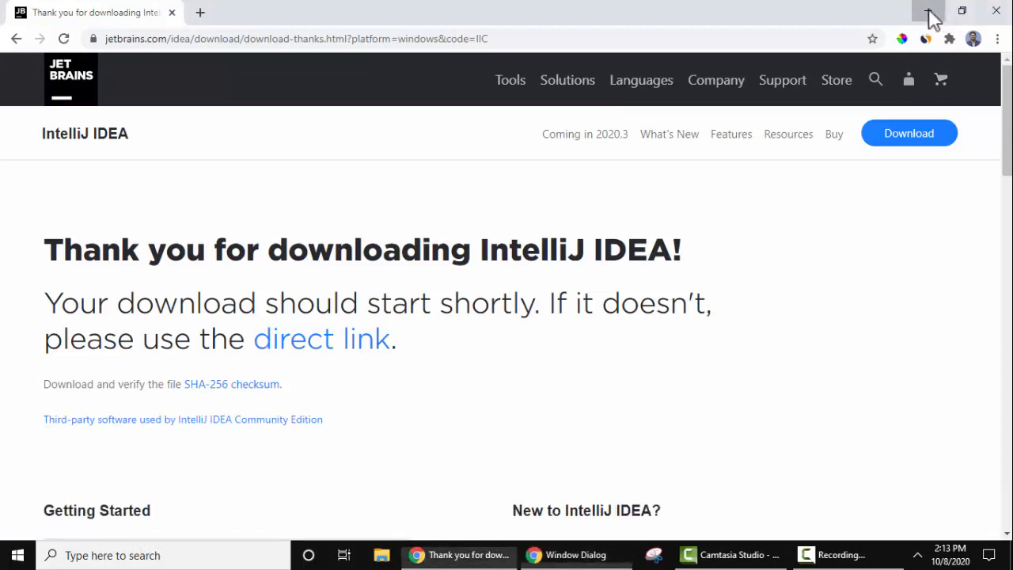
click(929, 12)
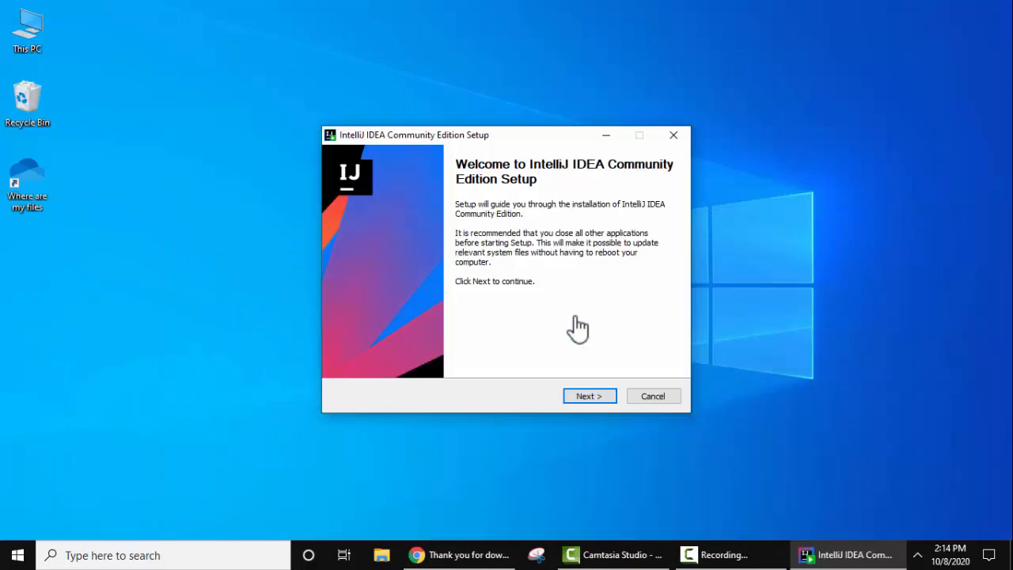
Start the setup wizard and accept the default destination folder for IntelliJ IDEA Community Edition 2020.2.3.
click(600, 398)
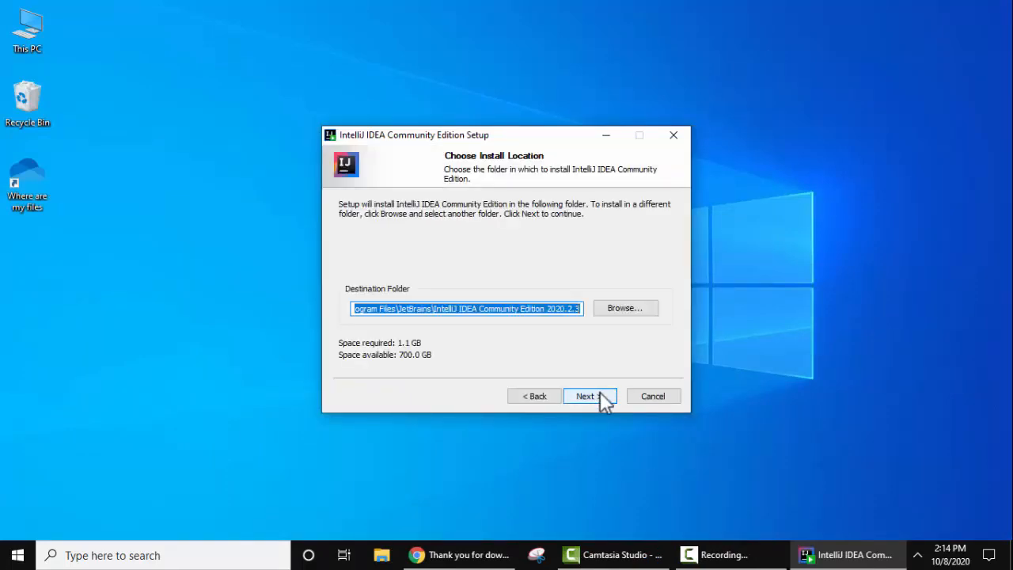
click(425, 309)
click(378, 309)
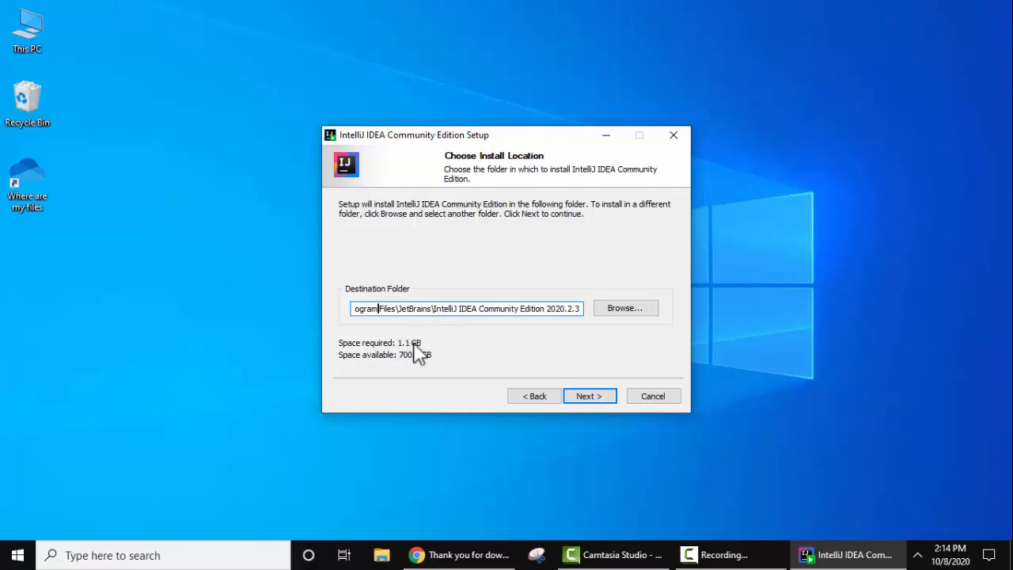
click(657, 308)
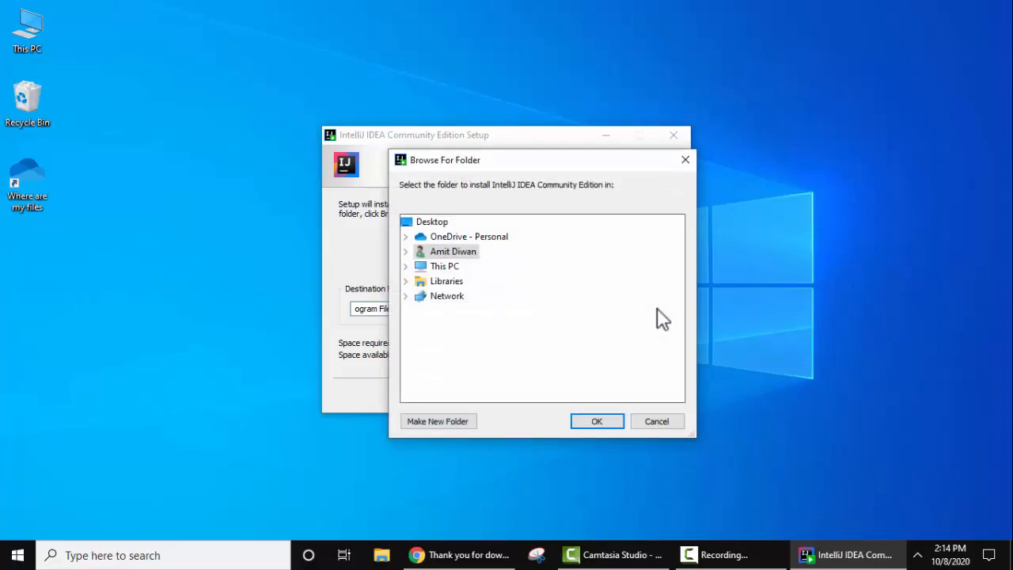
click(674, 428)
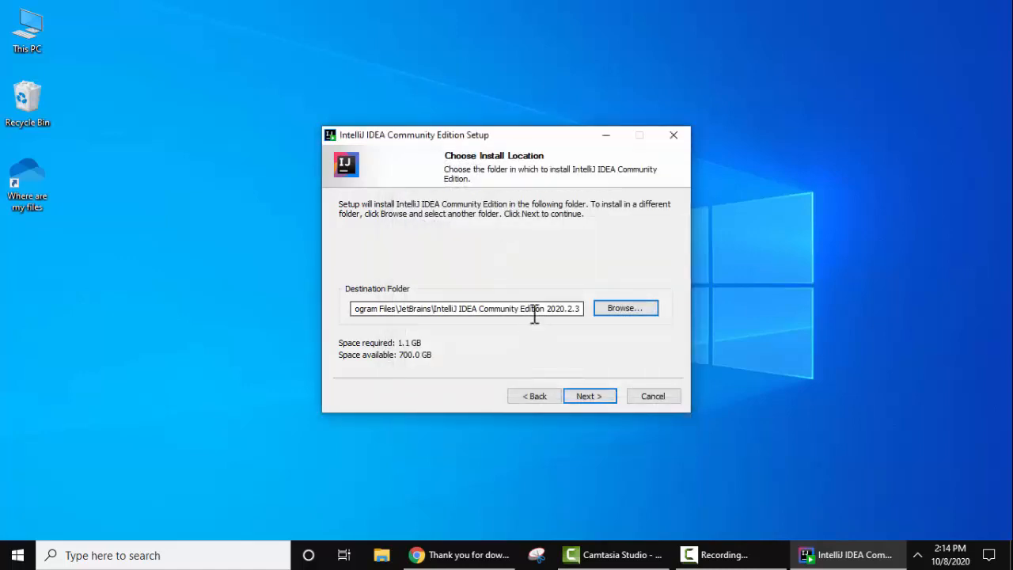
click(602, 401)
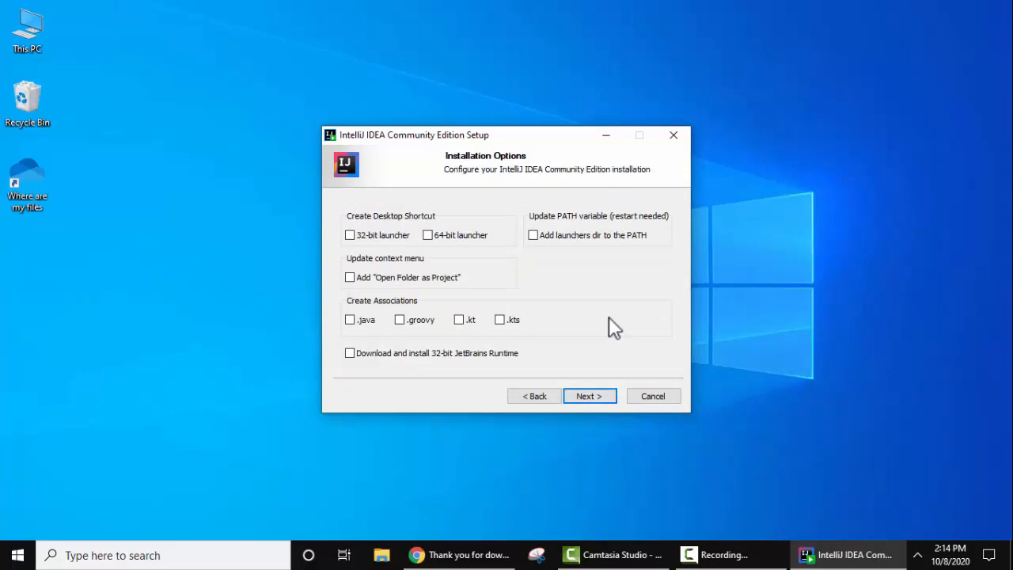
Enable the 64-bit launcher desktop shortcut, Add "Open Folder as Project" and Add launchers dir to the PATH as installation options.
click(428, 236)
click(350, 279)
click(534, 236)
click(590, 396)
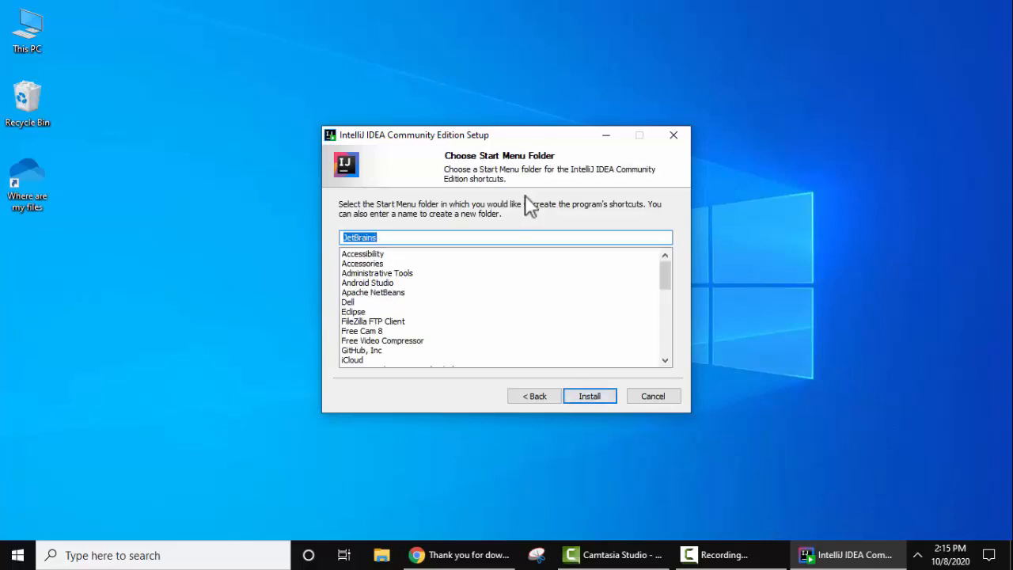
Install IntelliJ IDEA with JetBrains as the Start Menu folder and finish setup with the manual reboot option.
click(610, 400)
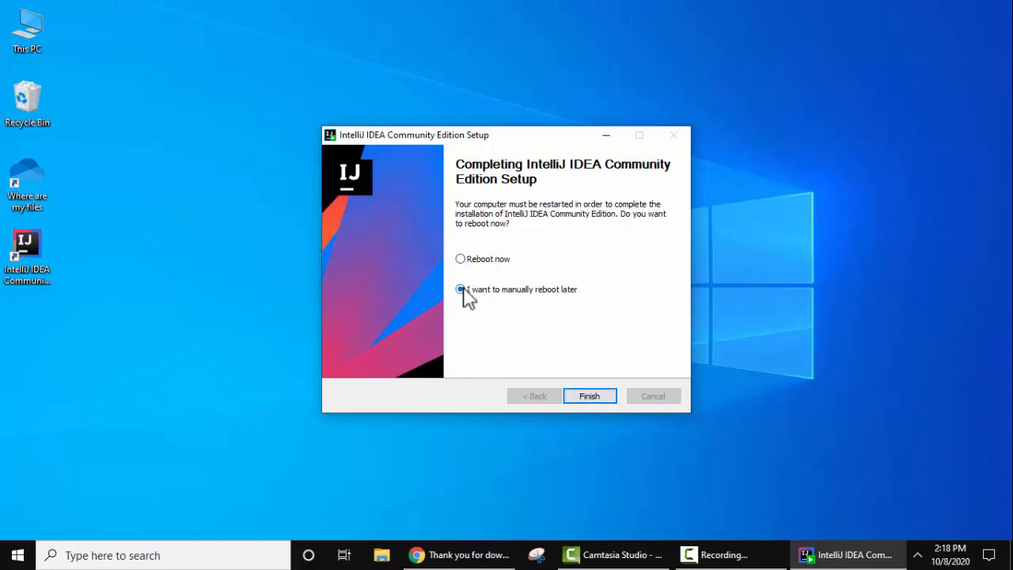
click(590, 396)
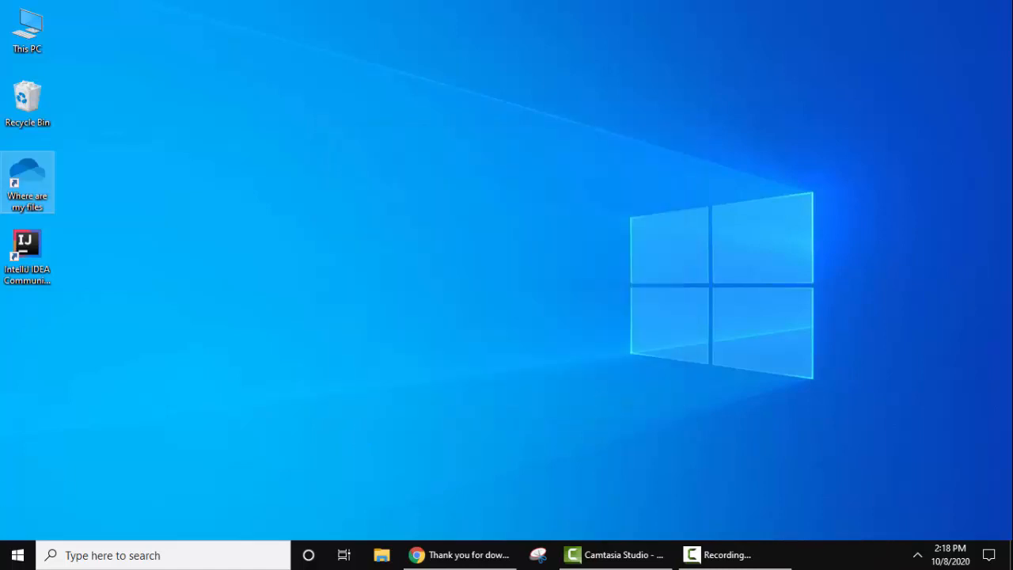
Restart the computer to complete the IntelliJ IDEA installation.
key(super)
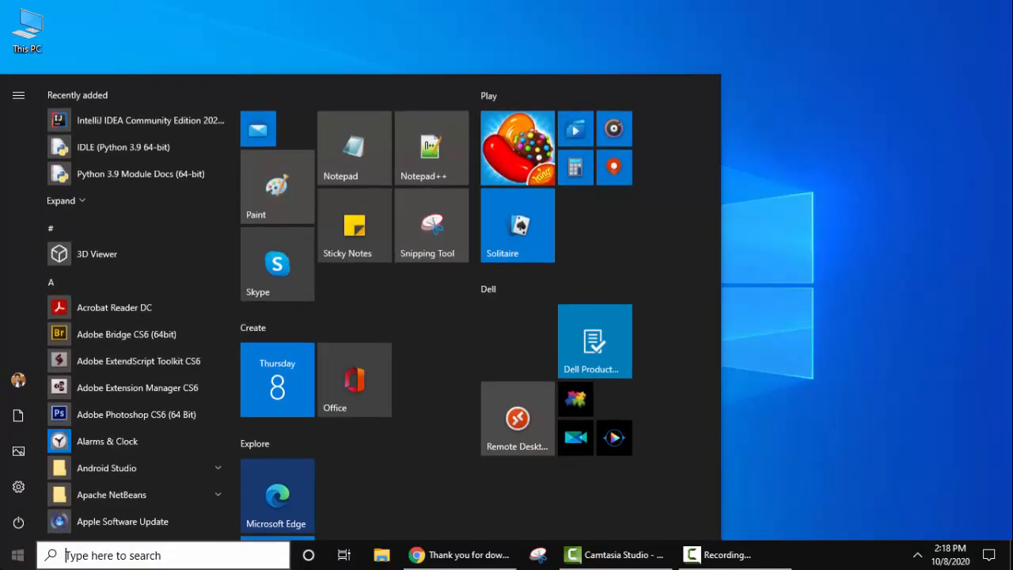
click(16, 534)
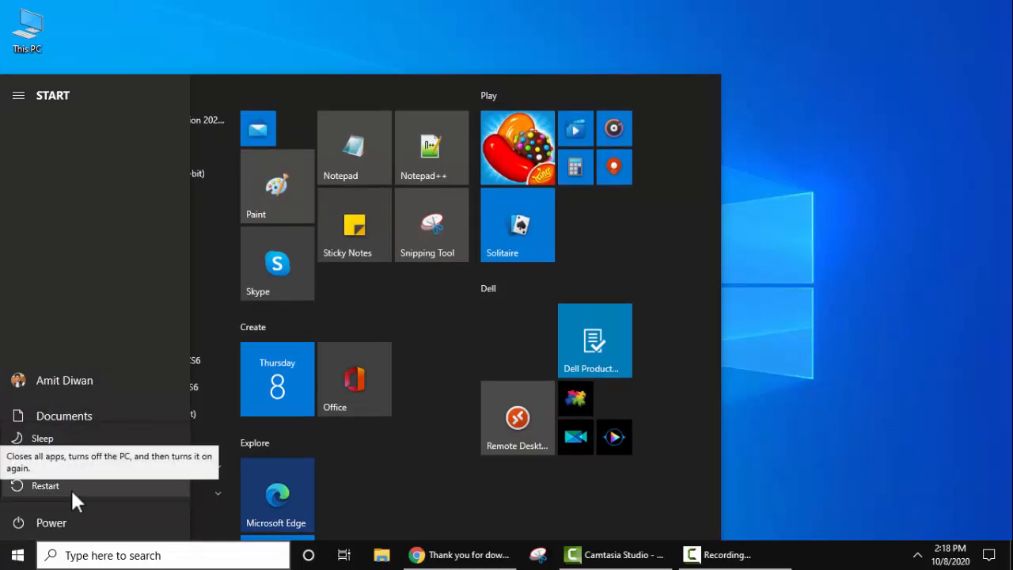
click(70, 487)
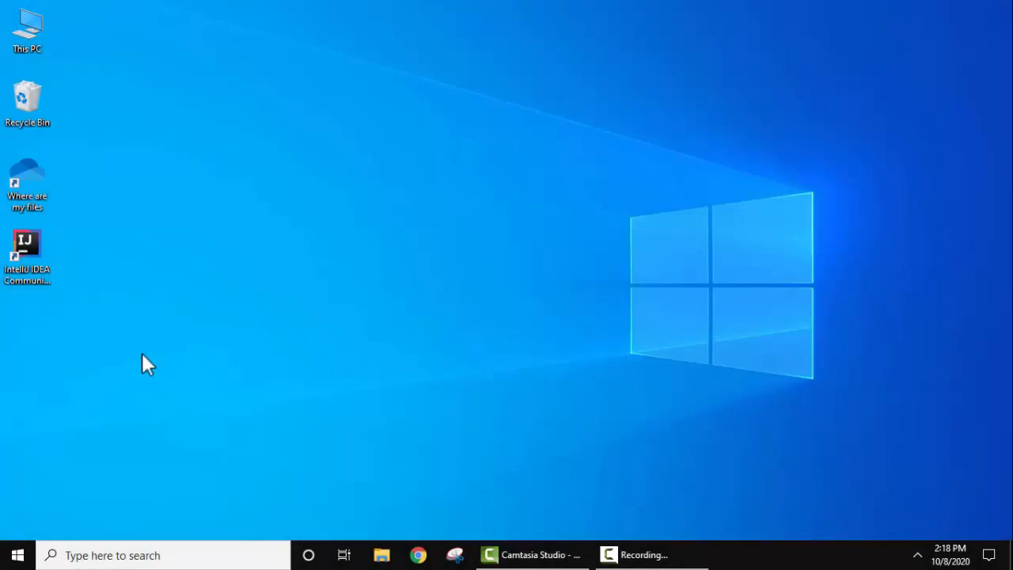
Launch IntelliJ IDEA from the desktop, accept the JetBrains user agreement, and decline sending anonymous statistics.
double_click(33, 266)
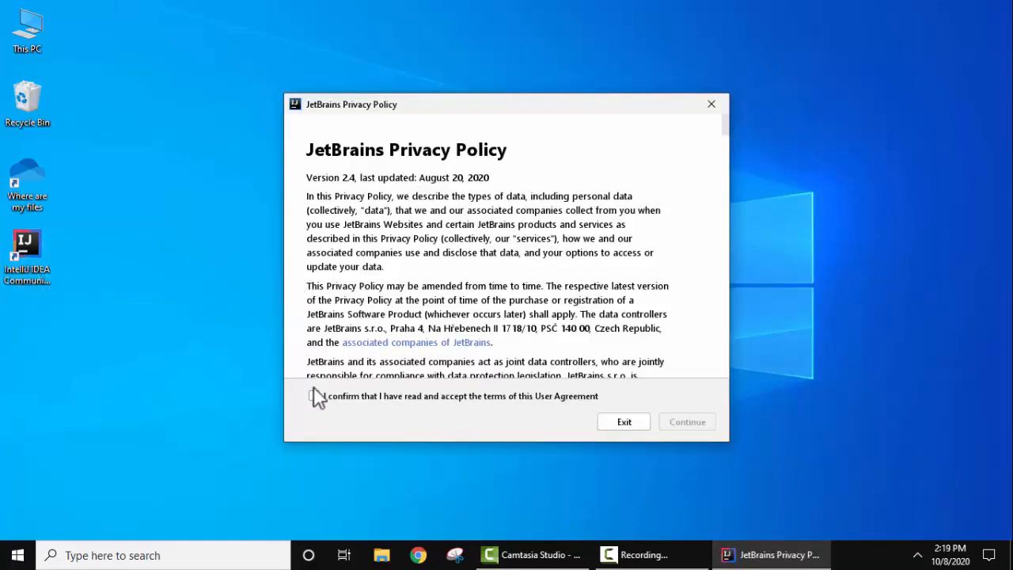
click(314, 396)
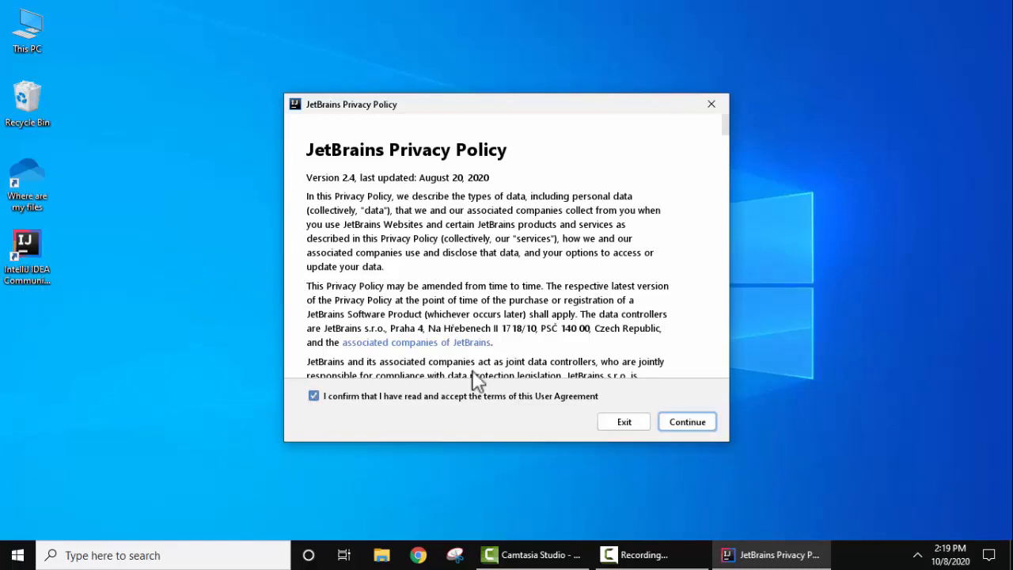
click(703, 424)
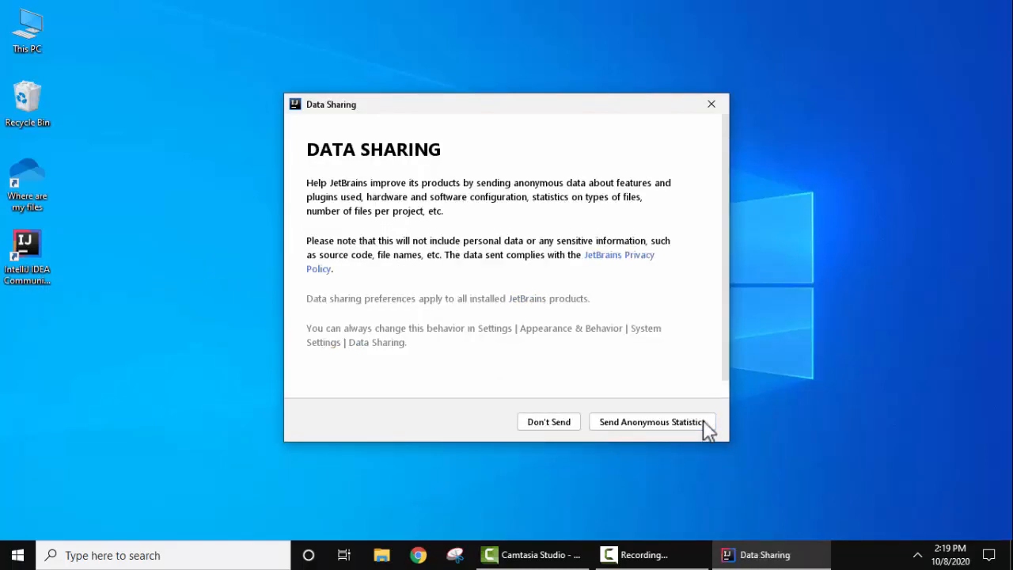
click(562, 420)
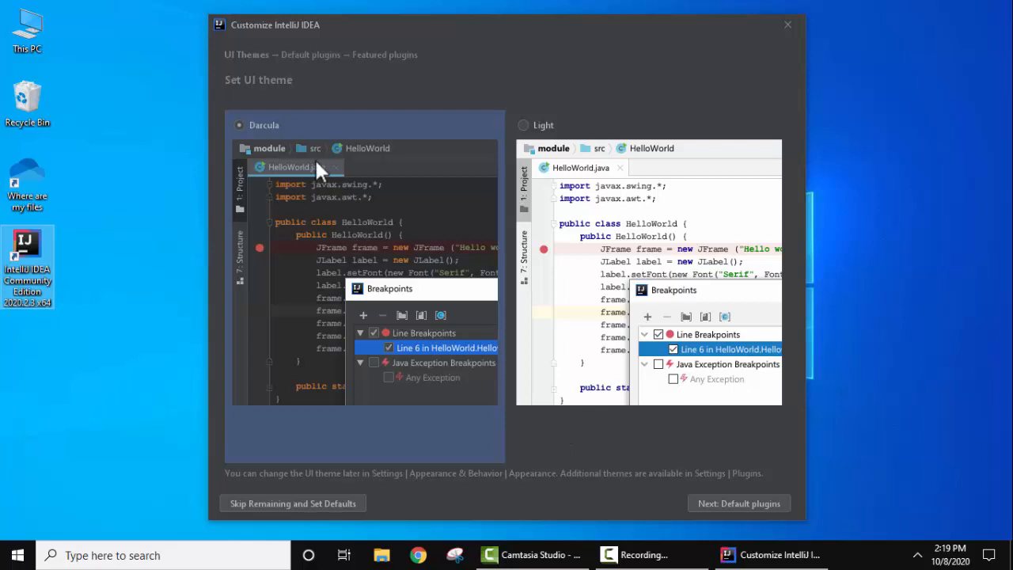
Preview the Light UI theme, choose Darcula instead, and proceed to the default plugins page.
click(523, 125)
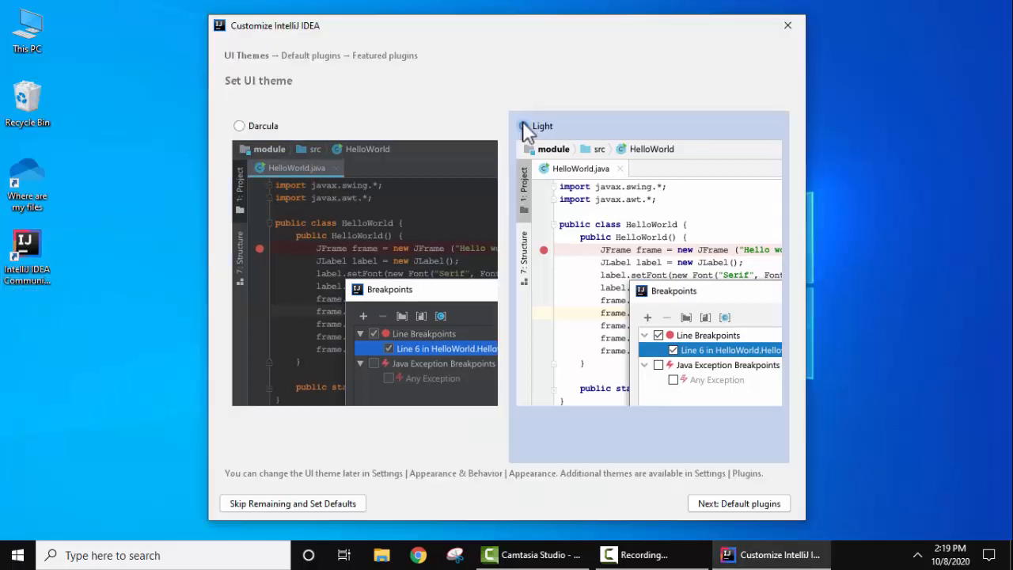
click(241, 127)
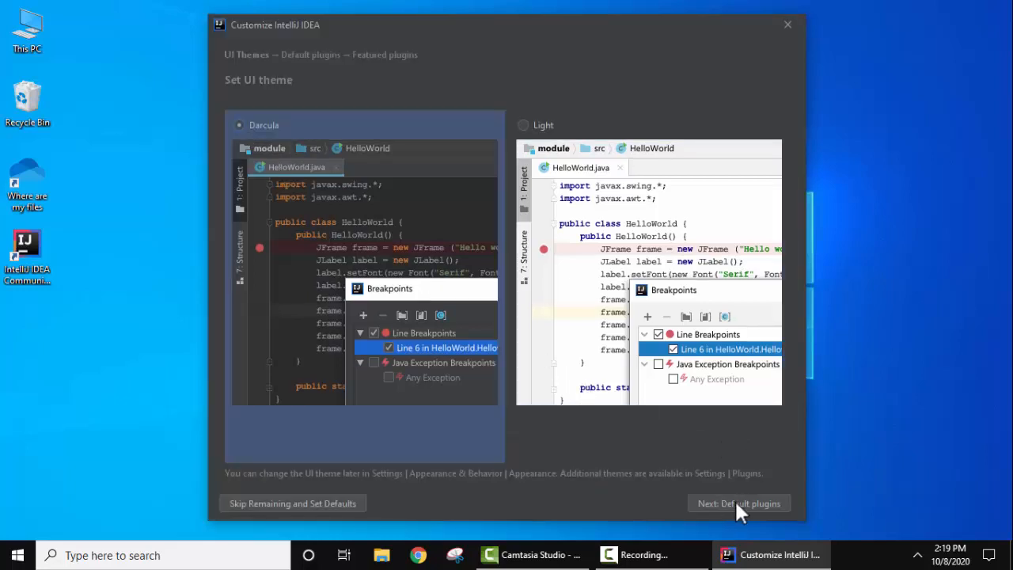
click(736, 504)
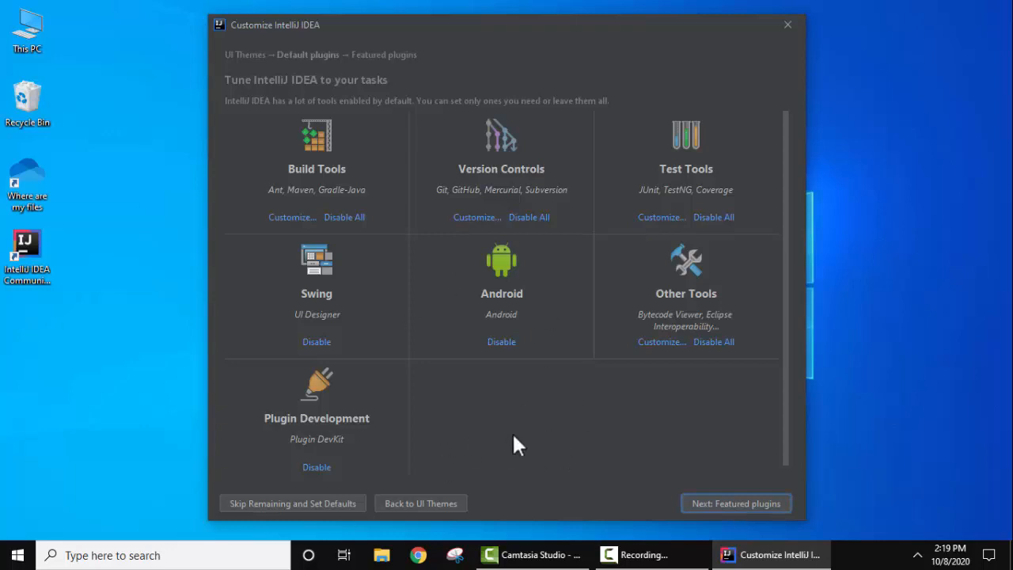
Keep the default plugins, install no featured plugins, and start using IntelliJ IDEA.
click(775, 504)
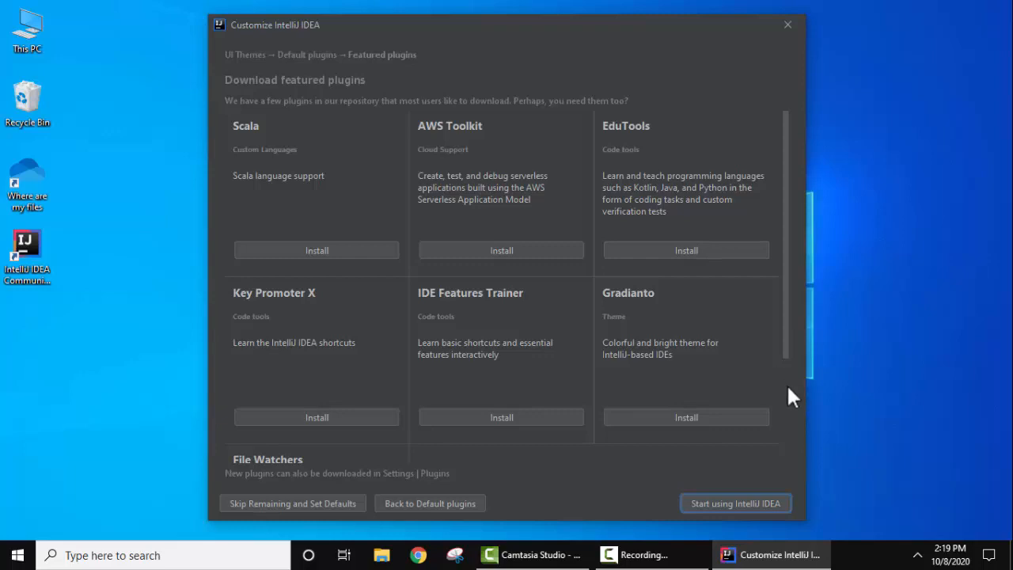
click(786, 505)
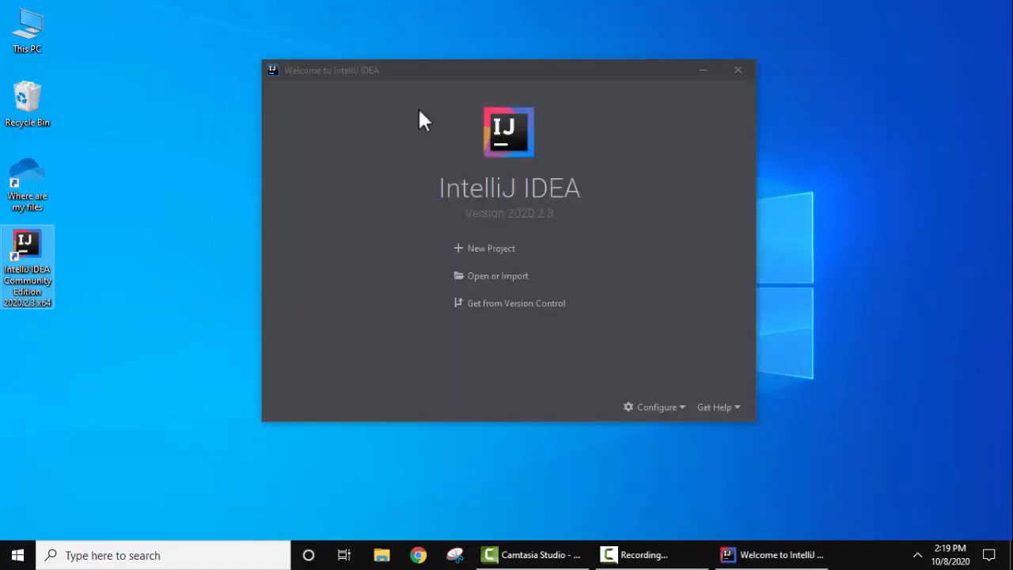
Create a new Java project named AmitJavaApplication with project SDK 15, without additional libraries or a template.
click(509, 254)
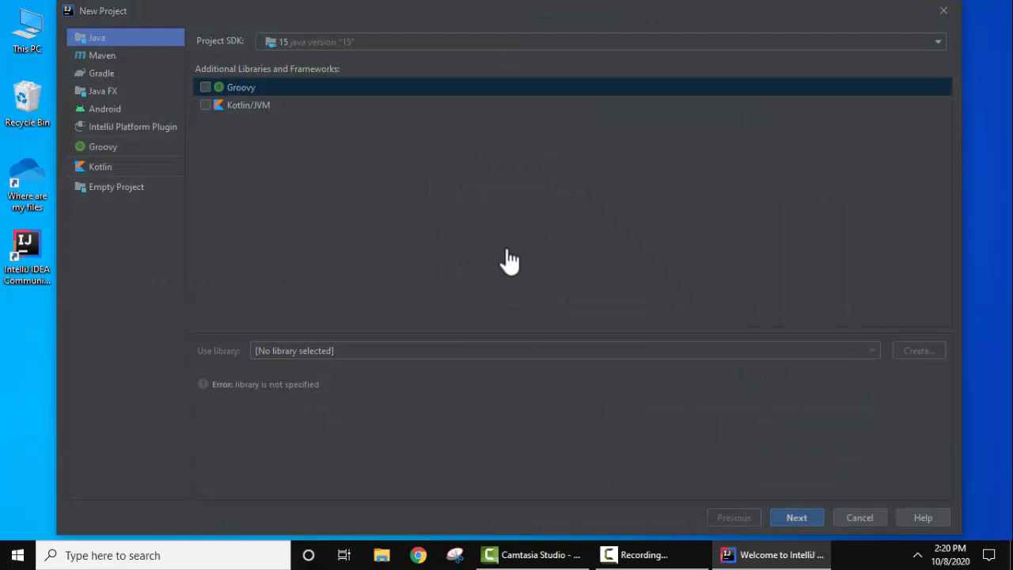
click(364, 45)
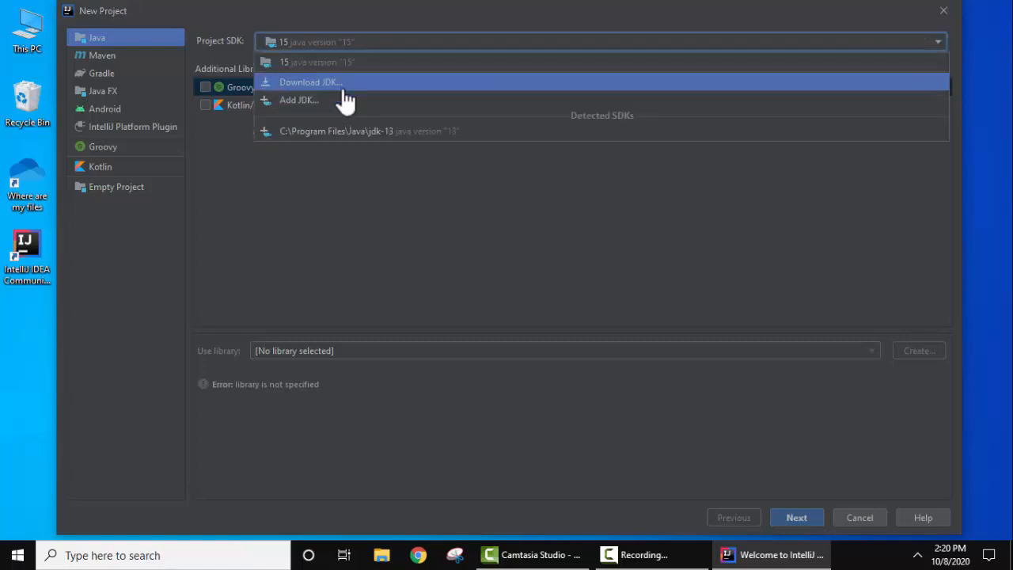
click(381, 67)
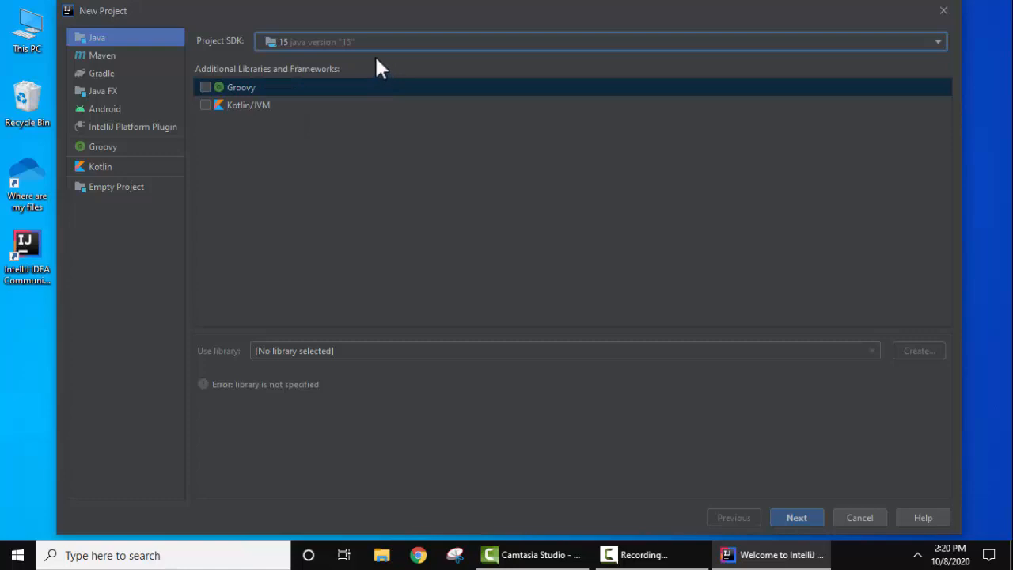
click(797, 518)
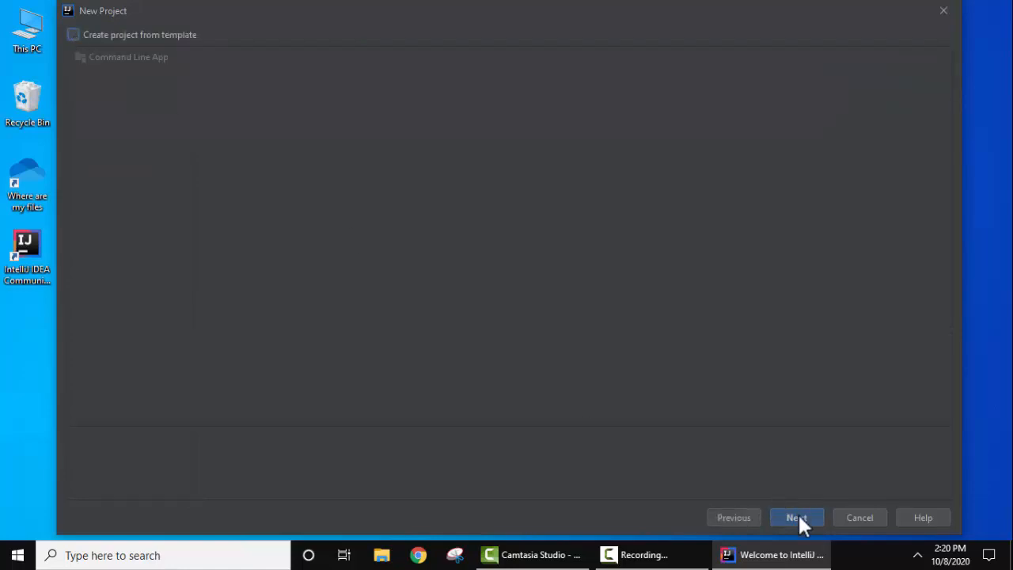
click(798, 518)
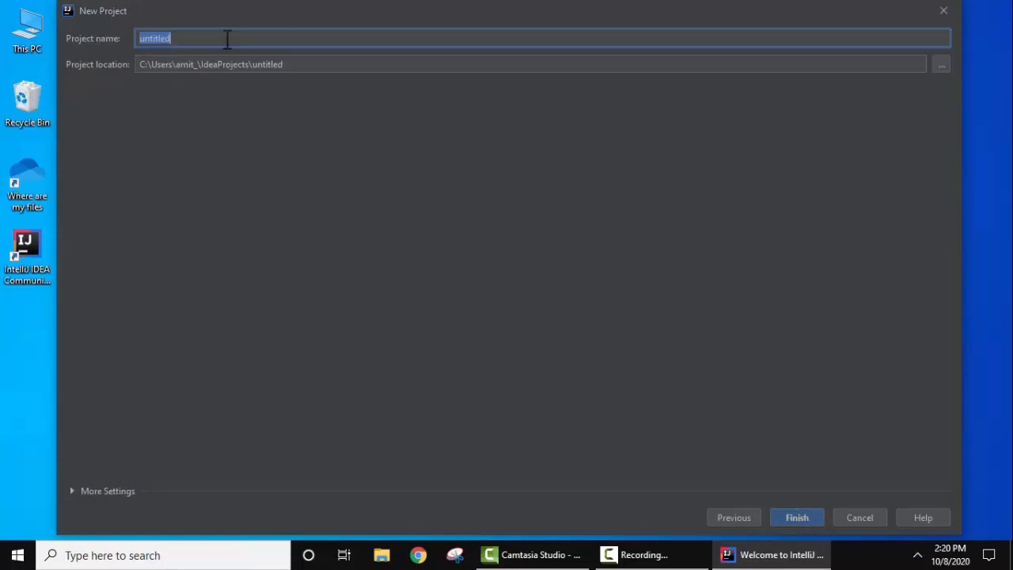
text(AmitJavaApplication)
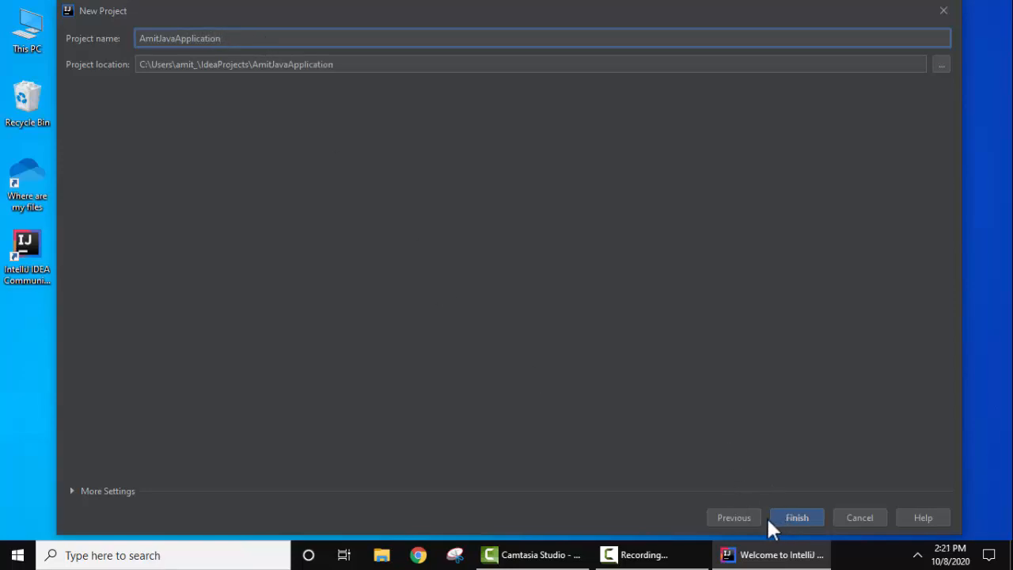
click(805, 518)
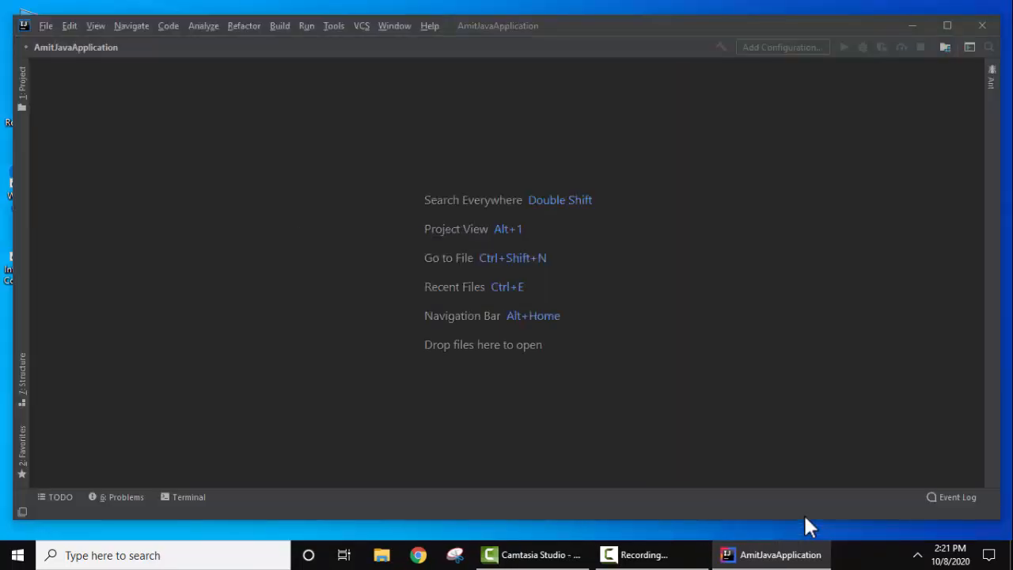
Show the project tree, expand AmitJavaApplication, and create the package com.studyopedia in the src folder.
click(23, 83)
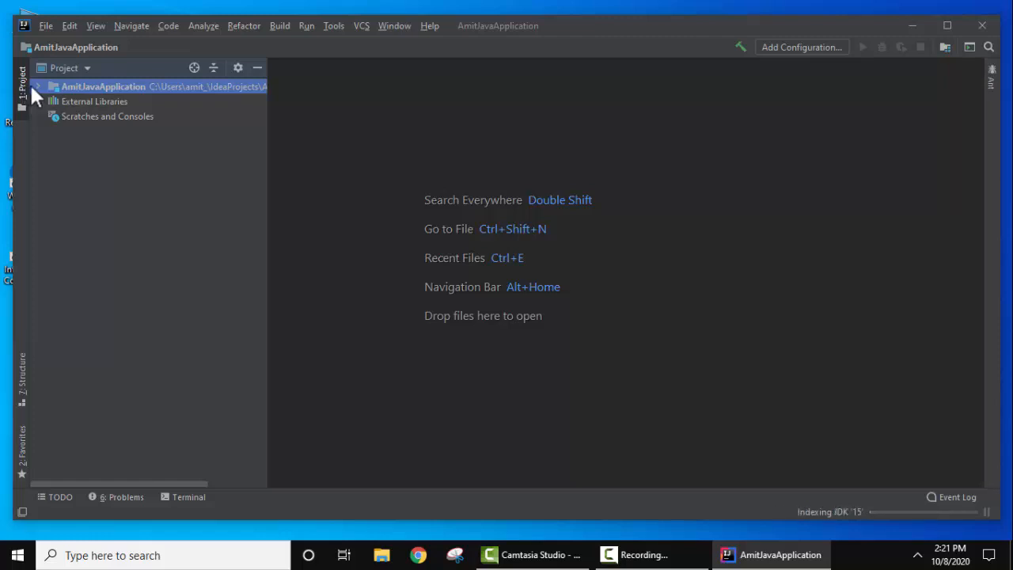
click(37, 87)
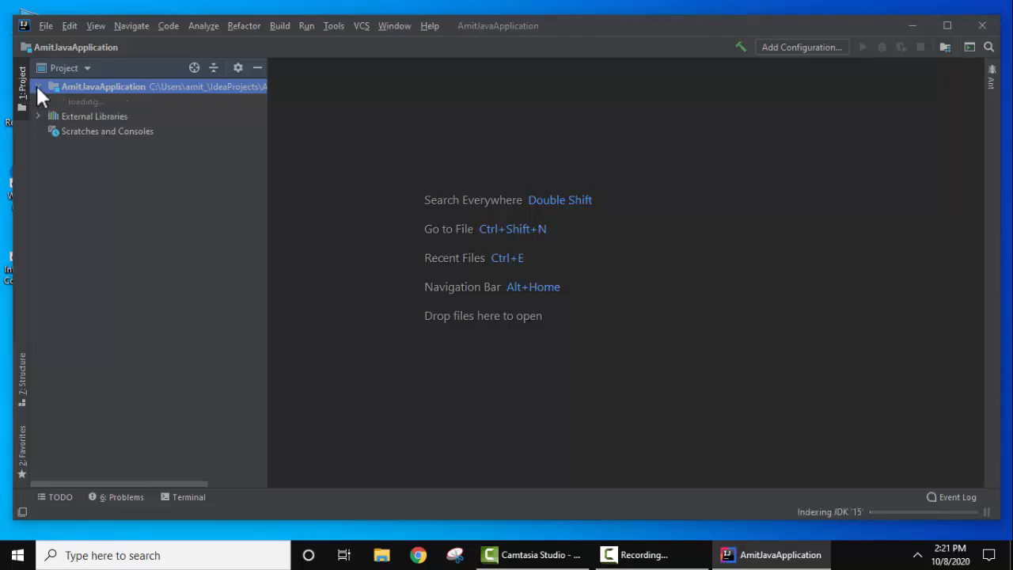
click(66, 117)
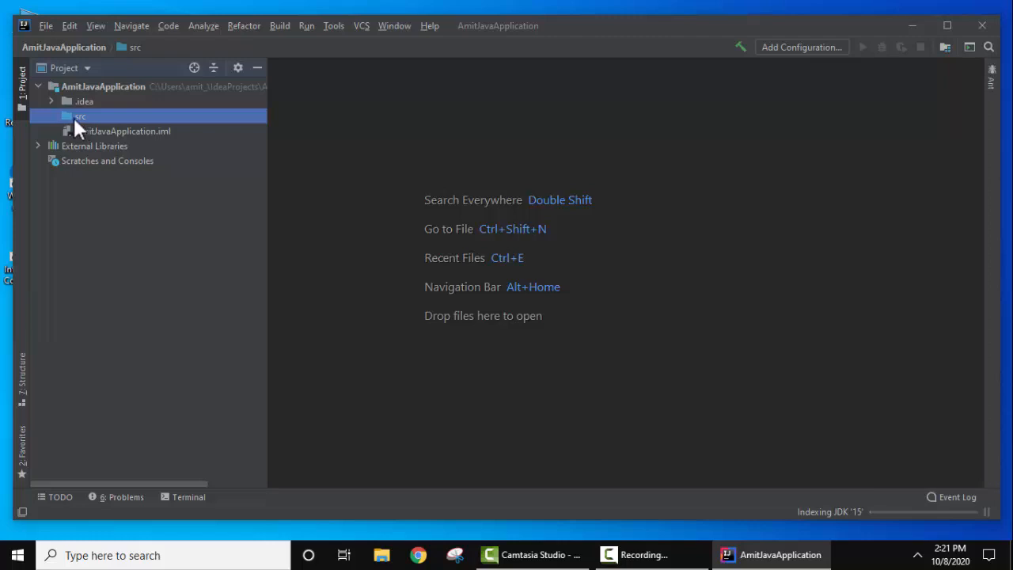
right_click(73, 116)
mouse_move(112, 126)
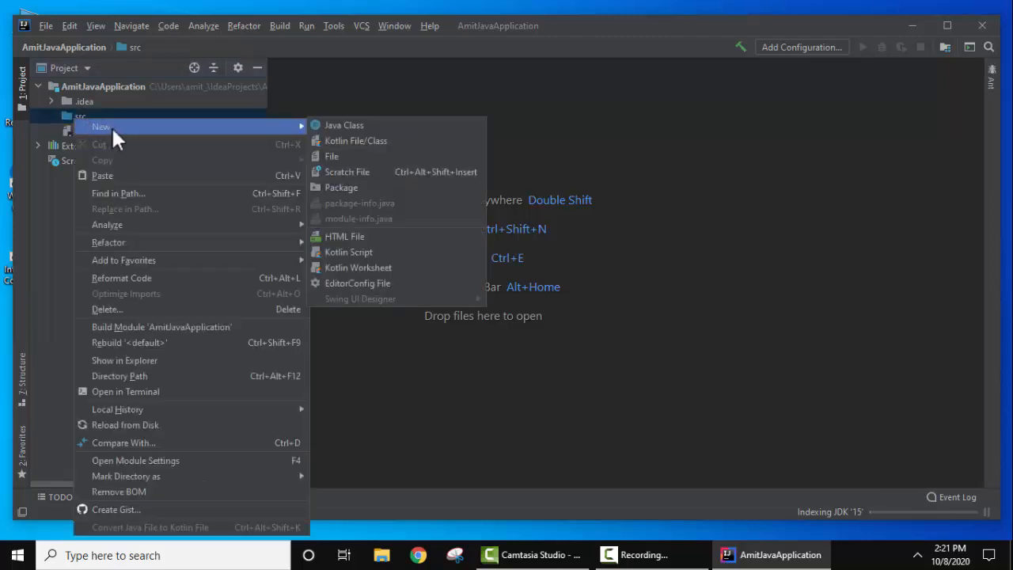
click(357, 188)
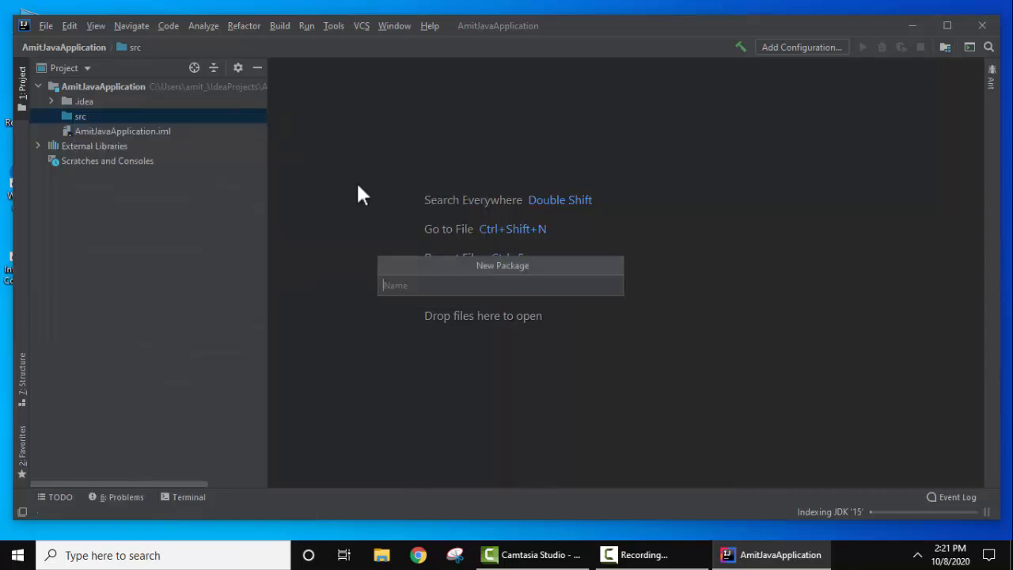
text(com.studyopedia)
key(Return)
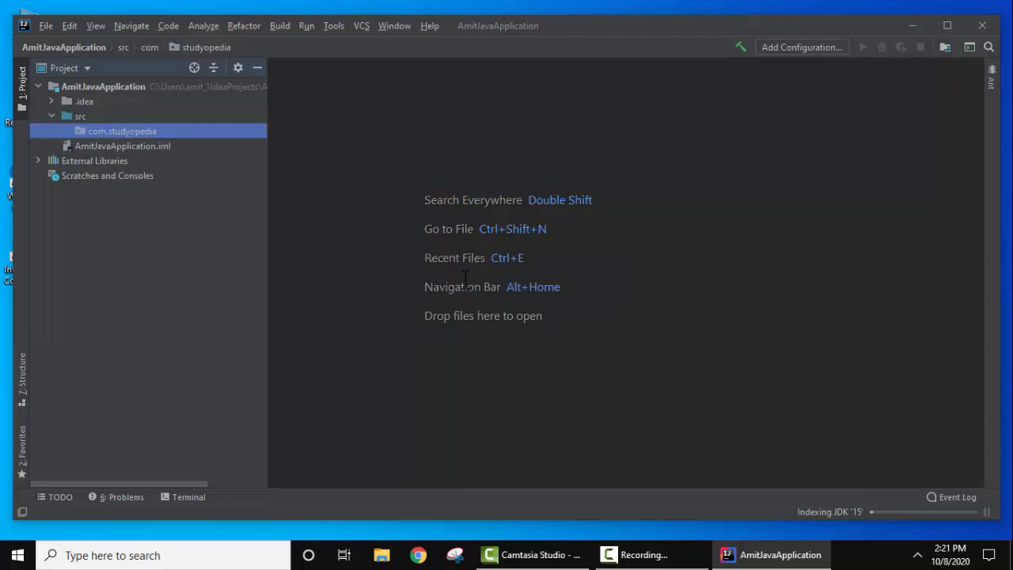
Create a Java class named Demo in the com.studyopedia package.
right_click(137, 133)
mouse_move(200, 137)
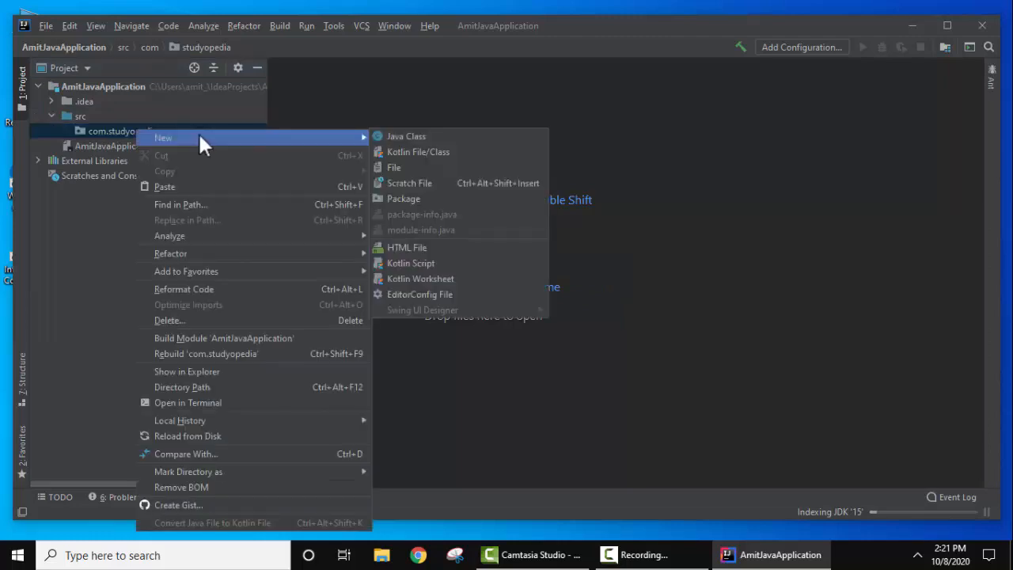
click(391, 137)
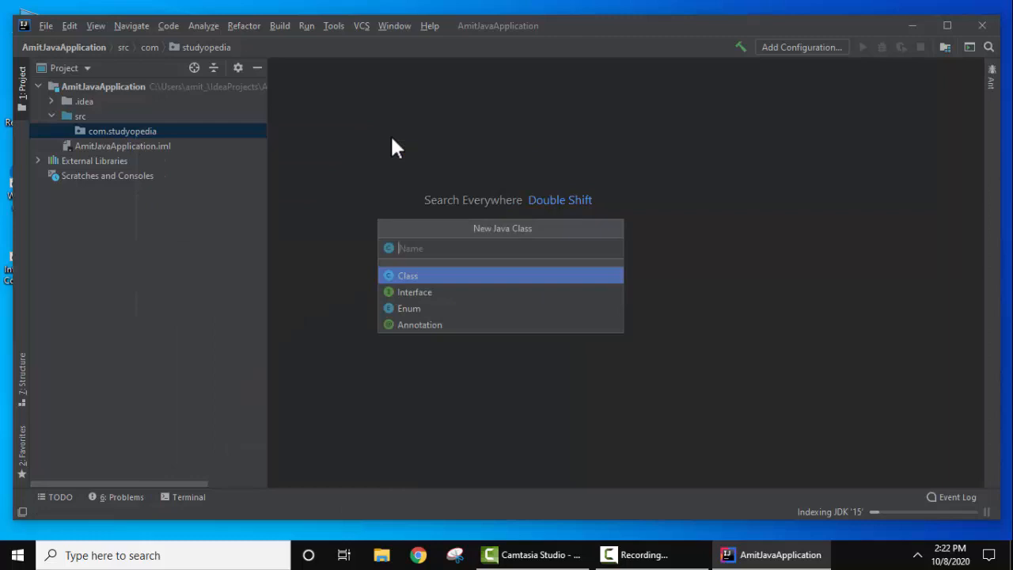
text(A)
key(BackSpace)
text(Demo)
key(Return)
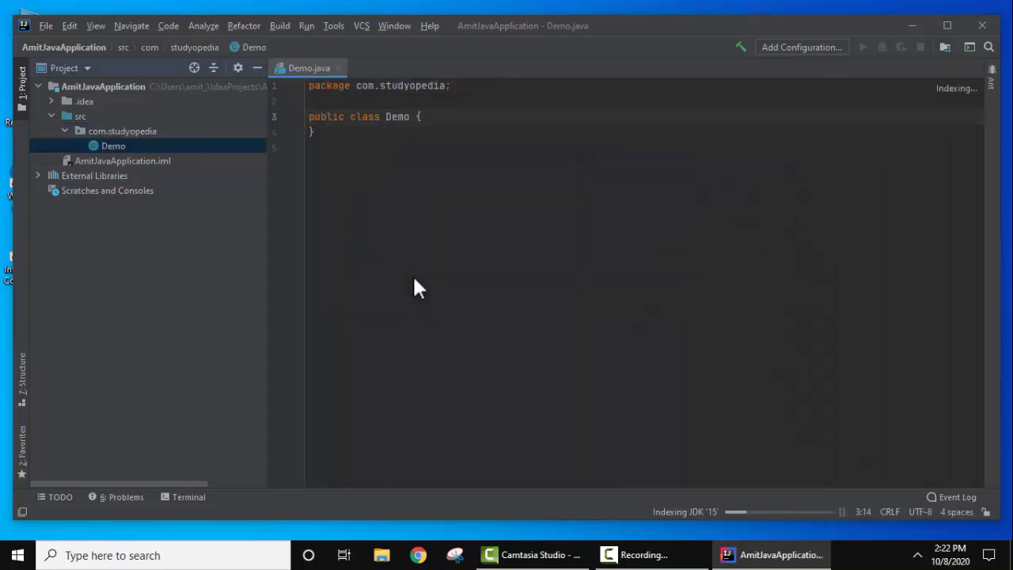
Add a public static void main(String args[]) method with an empty body inside the Demo class.
click(456, 113)
key(Return)
key(Return)
text(public static vo)
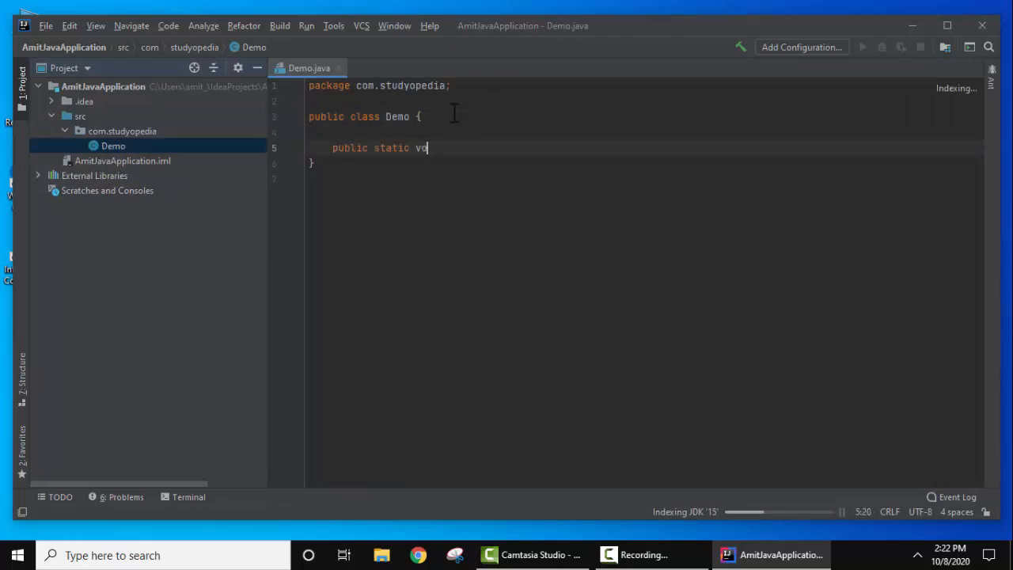
text(id main(String args[]))
key(Return)
text({)
key(Return)
Add a System.out.println statement for "First Java example on IntellJj IDEA" to the main method and maximize the window.
text(System)
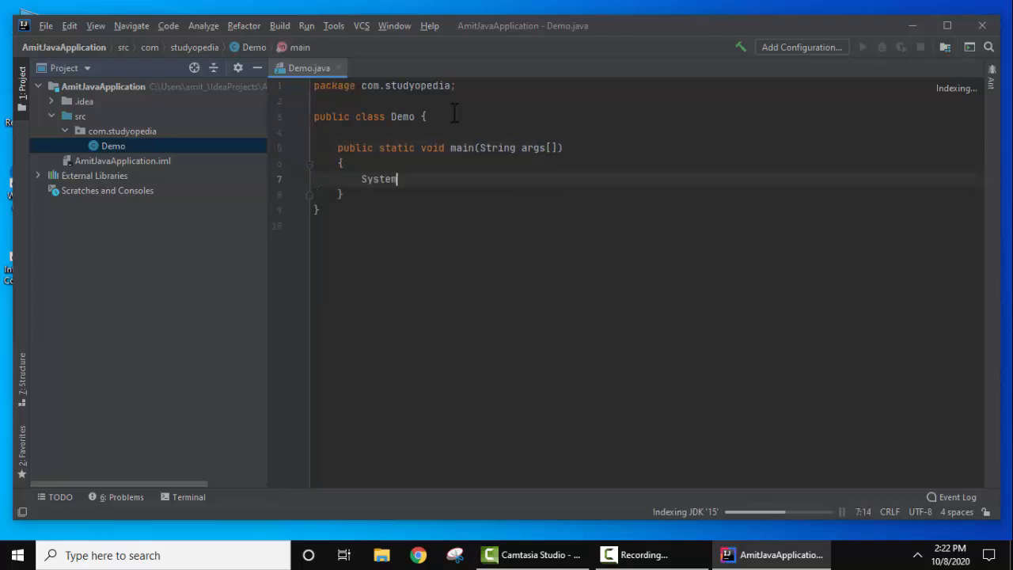
text(.out.println("First Java example on IntelliJ IDEA");)
click(954, 27)
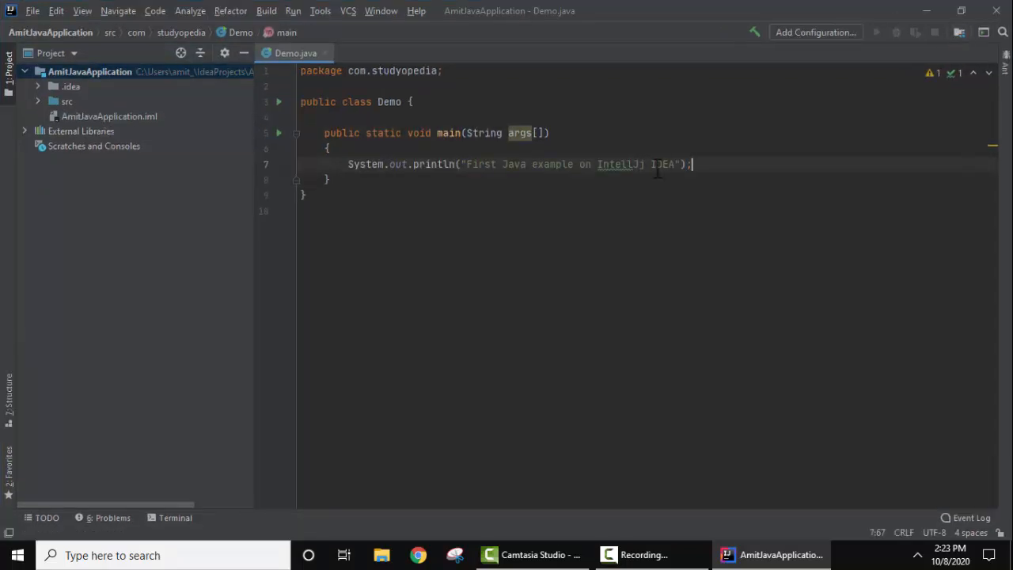
Run Demo.main() from the open Demo.java file.
click(348, 165)
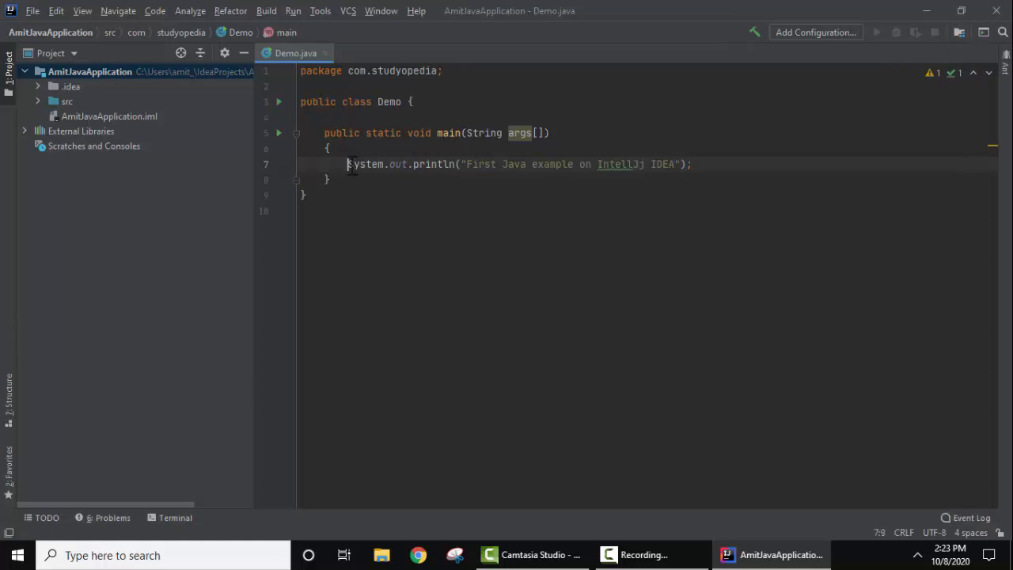
click(512, 163)
click(494, 179)
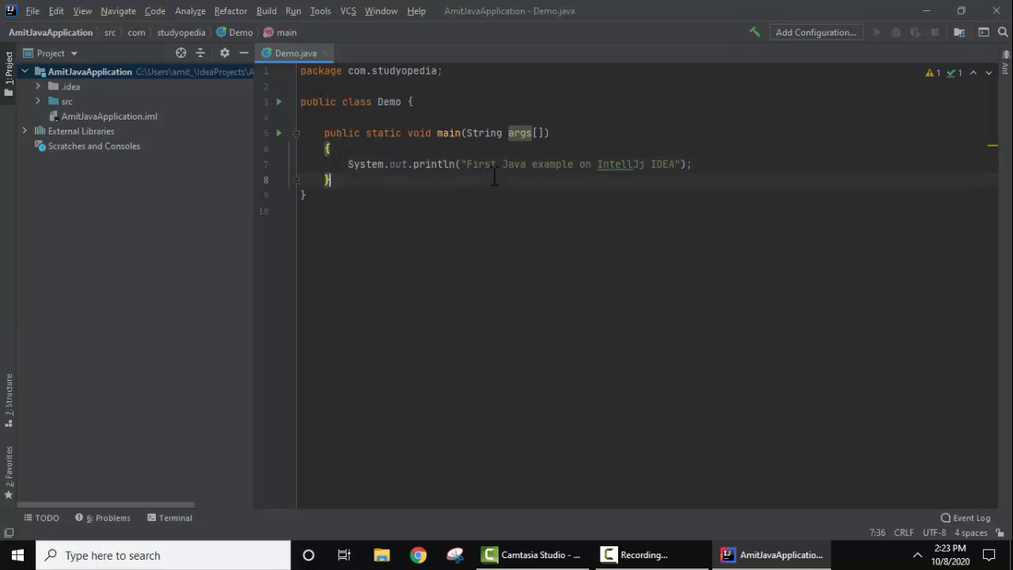
right_click(495, 179)
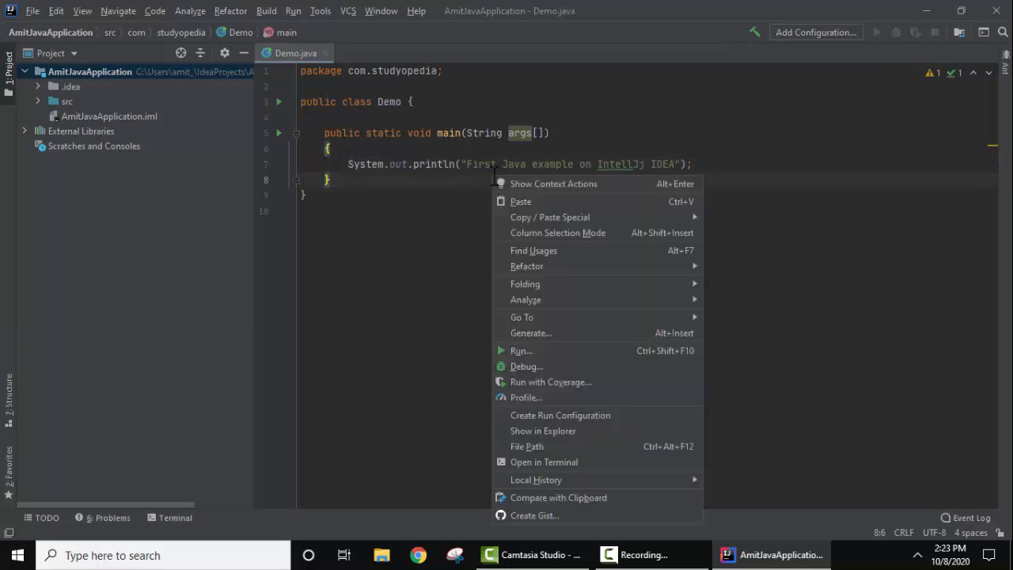
key(Escape)
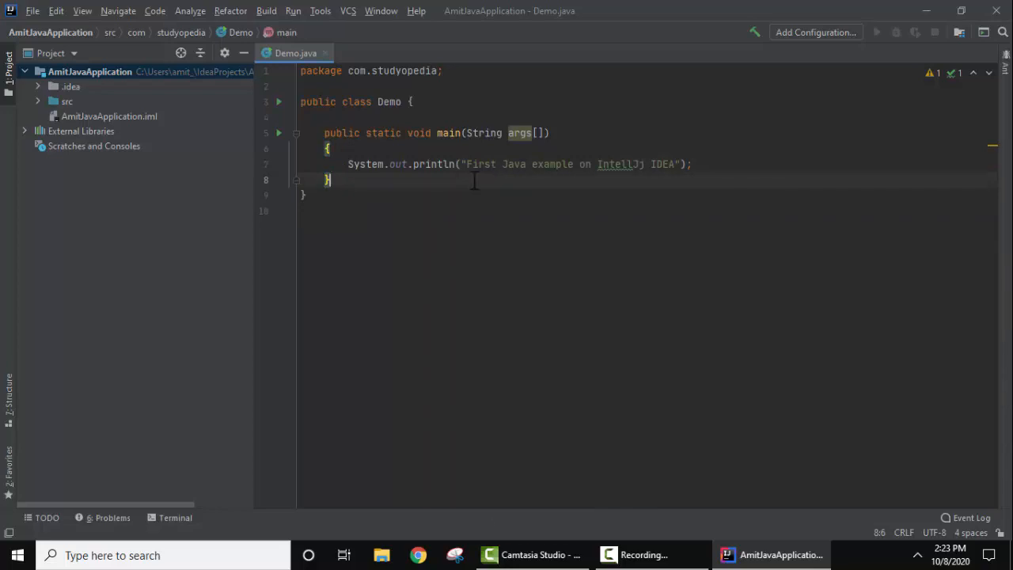
right_click(663, 128)
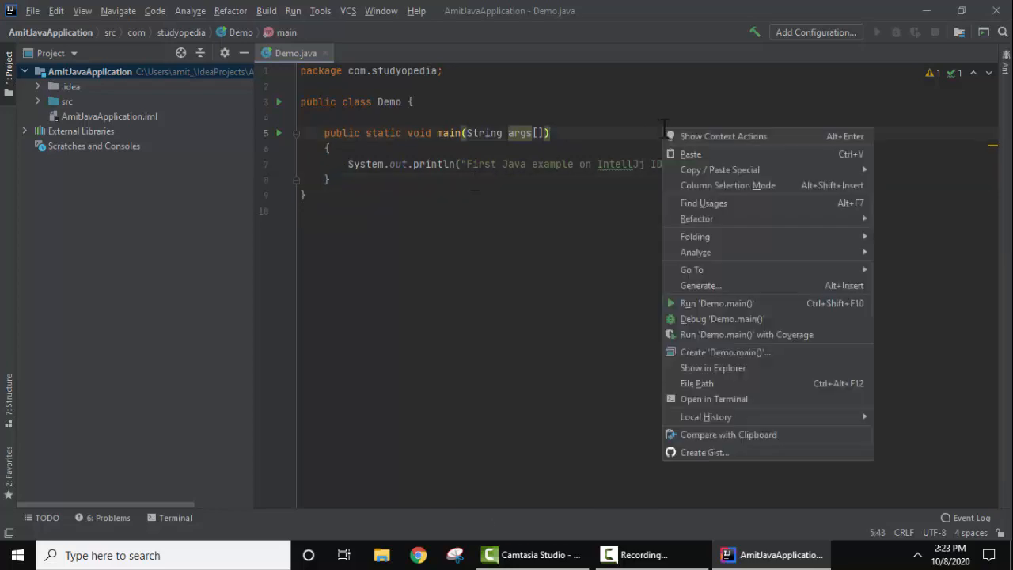
click(815, 309)
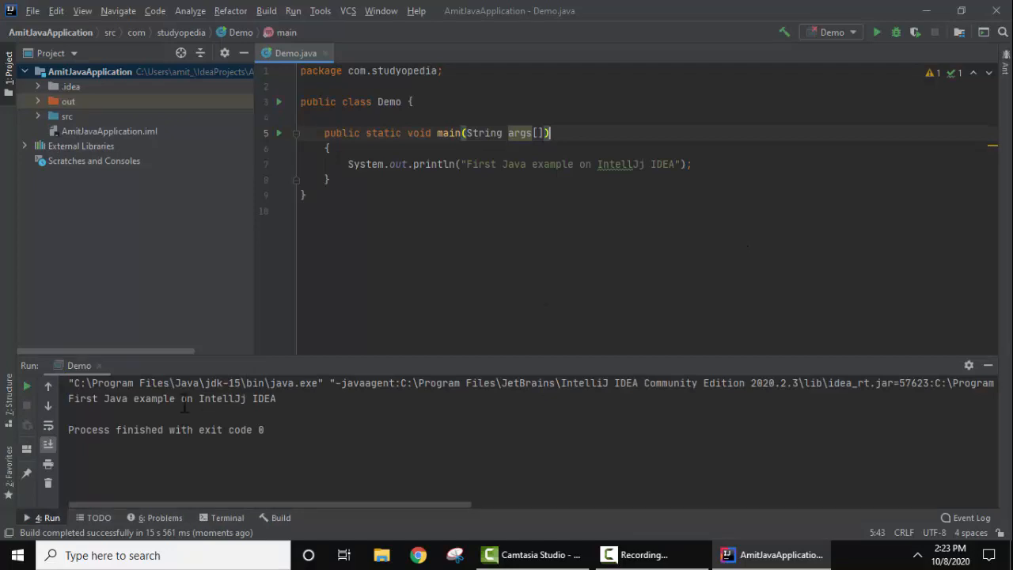
Compare the line printed in the run output with the text in the println statement.
drag(68, 400, 283, 407)
click(473, 164)
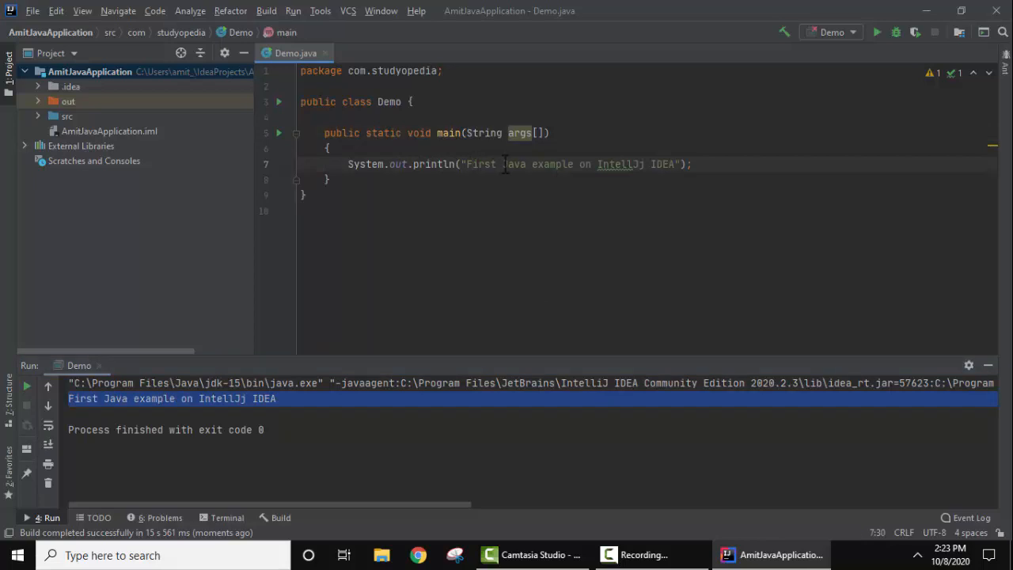
click(507, 164)
Expand the src and out folders to examine the com.studyopedia package, the Demo source class and the compiled Demo.class.
click(38, 115)
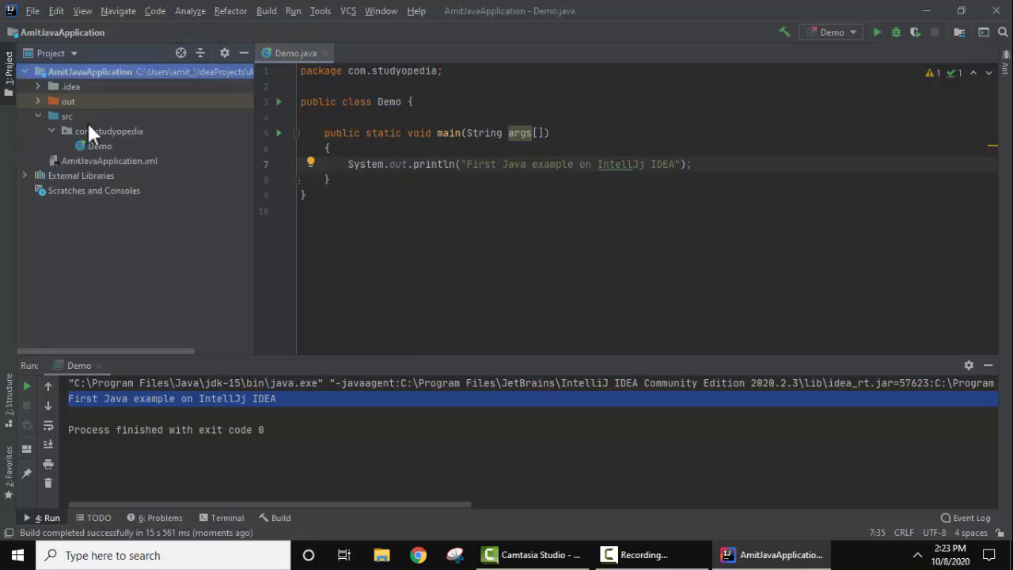
click(89, 128)
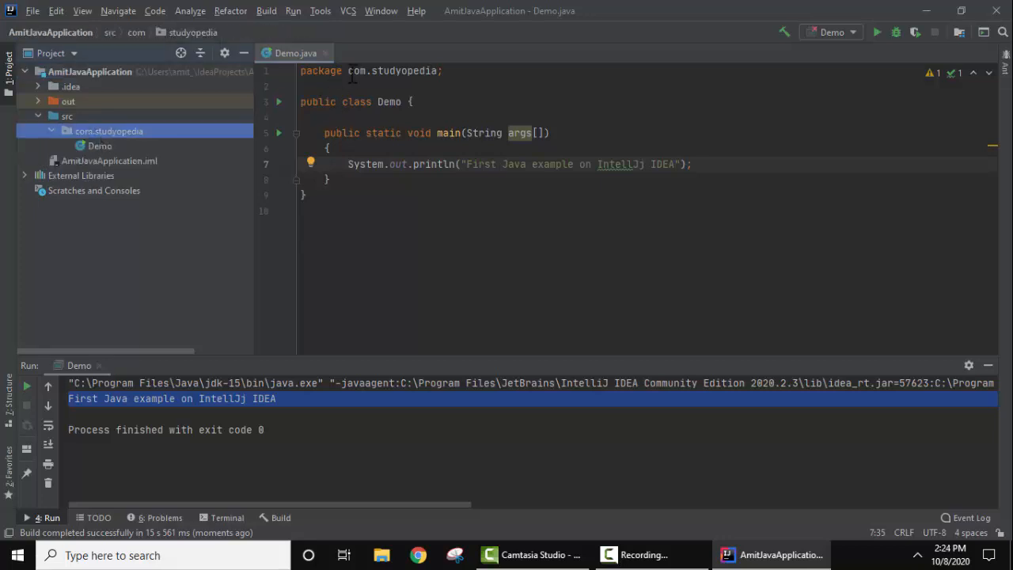
drag(348, 71, 440, 71)
click(389, 103)
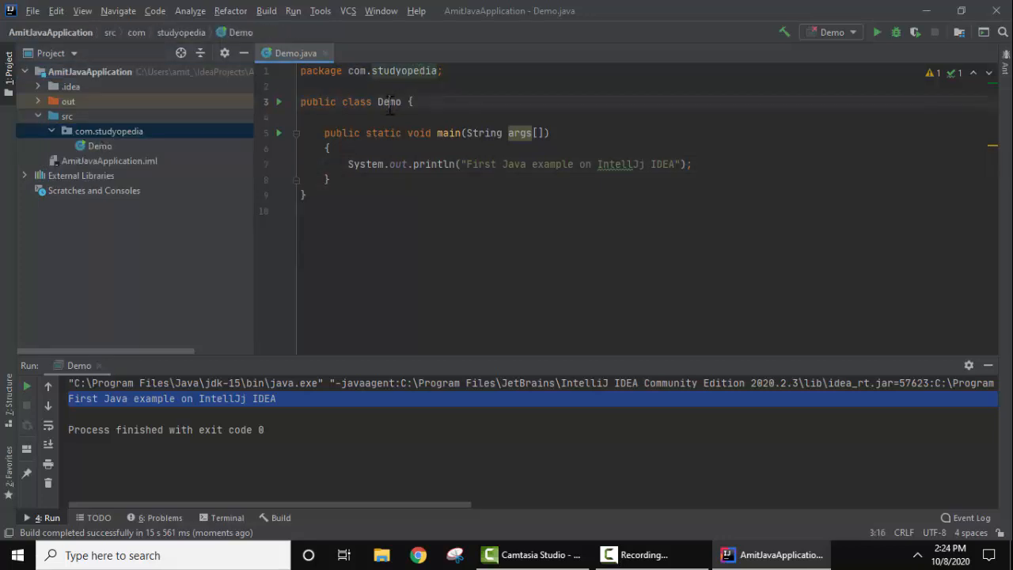
double_click(389, 103)
click(110, 145)
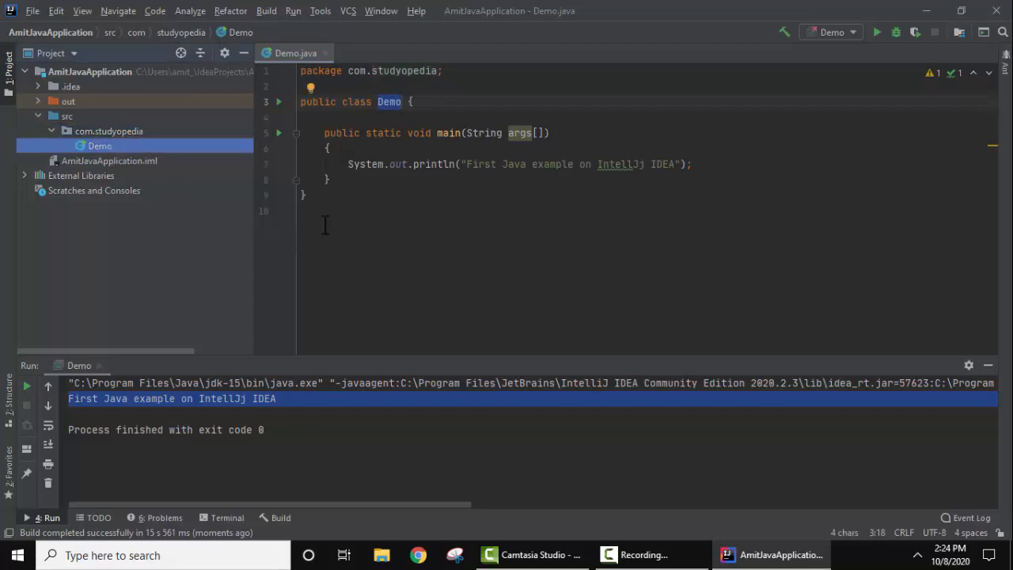
click(37, 101)
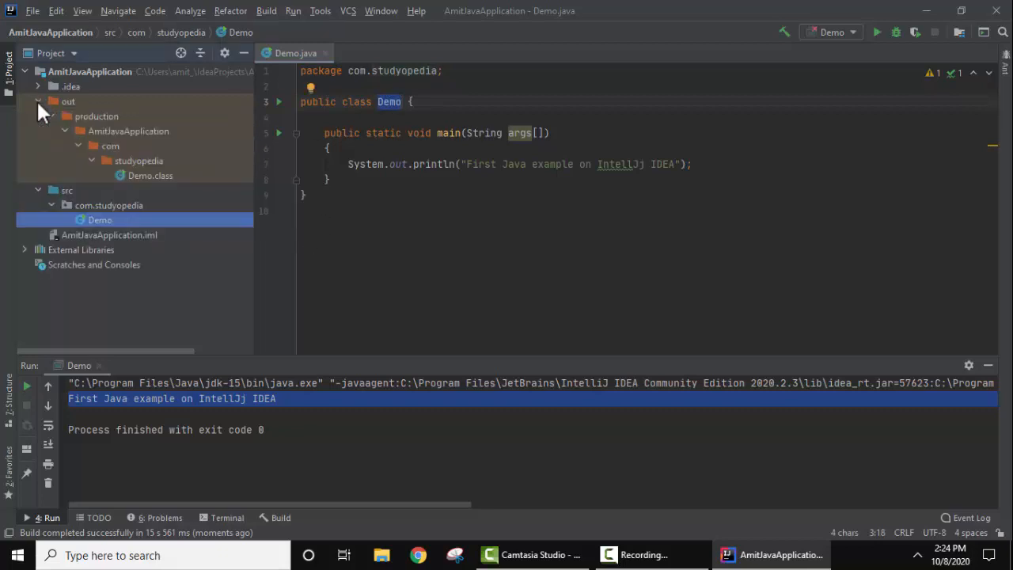
click(164, 176)
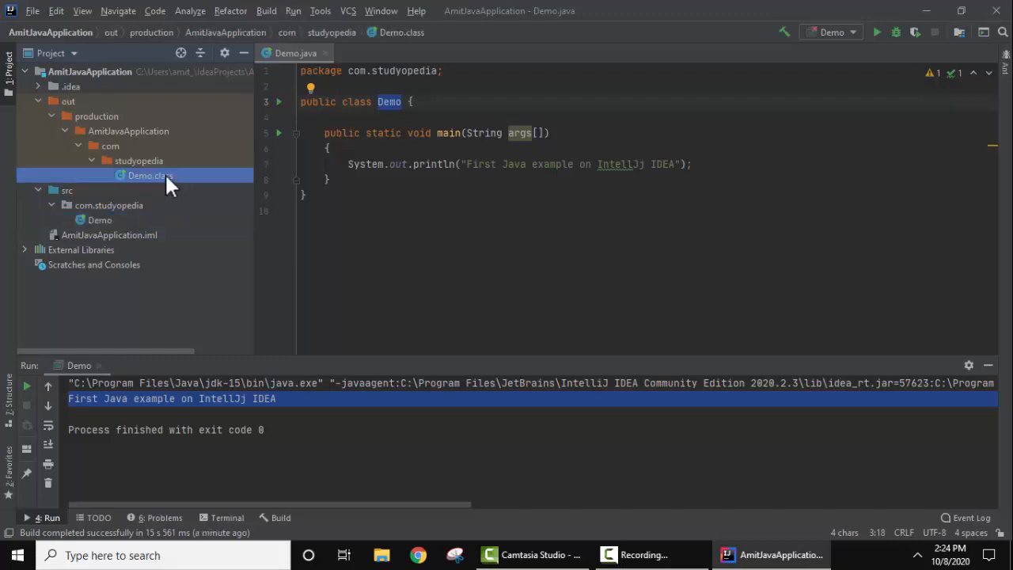
click(109, 219)
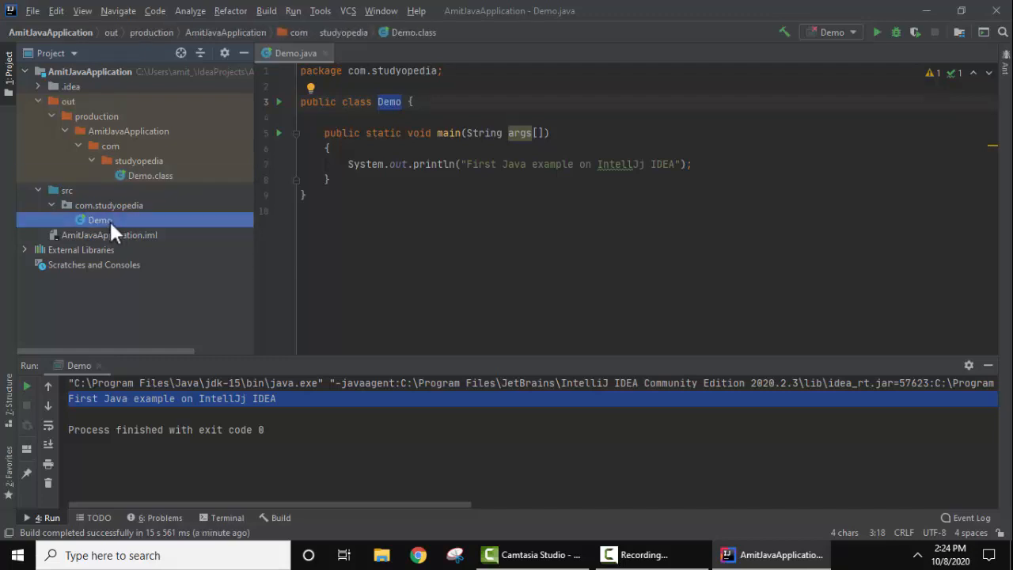